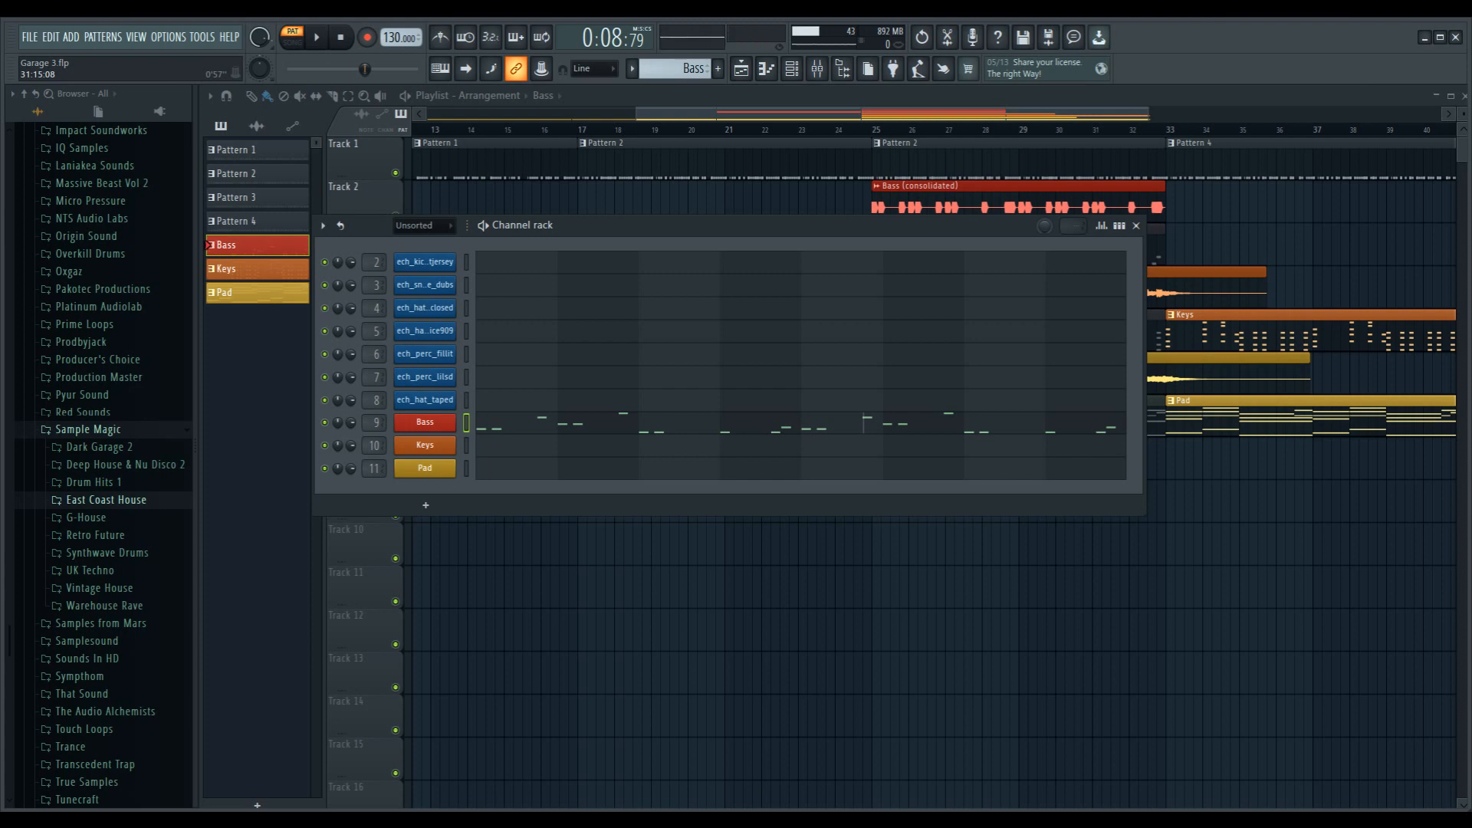
Switch to Spotify to view the New UK Garage playlist as a genre reference, and return to the FL Studio project
mouse_move(547, 819)
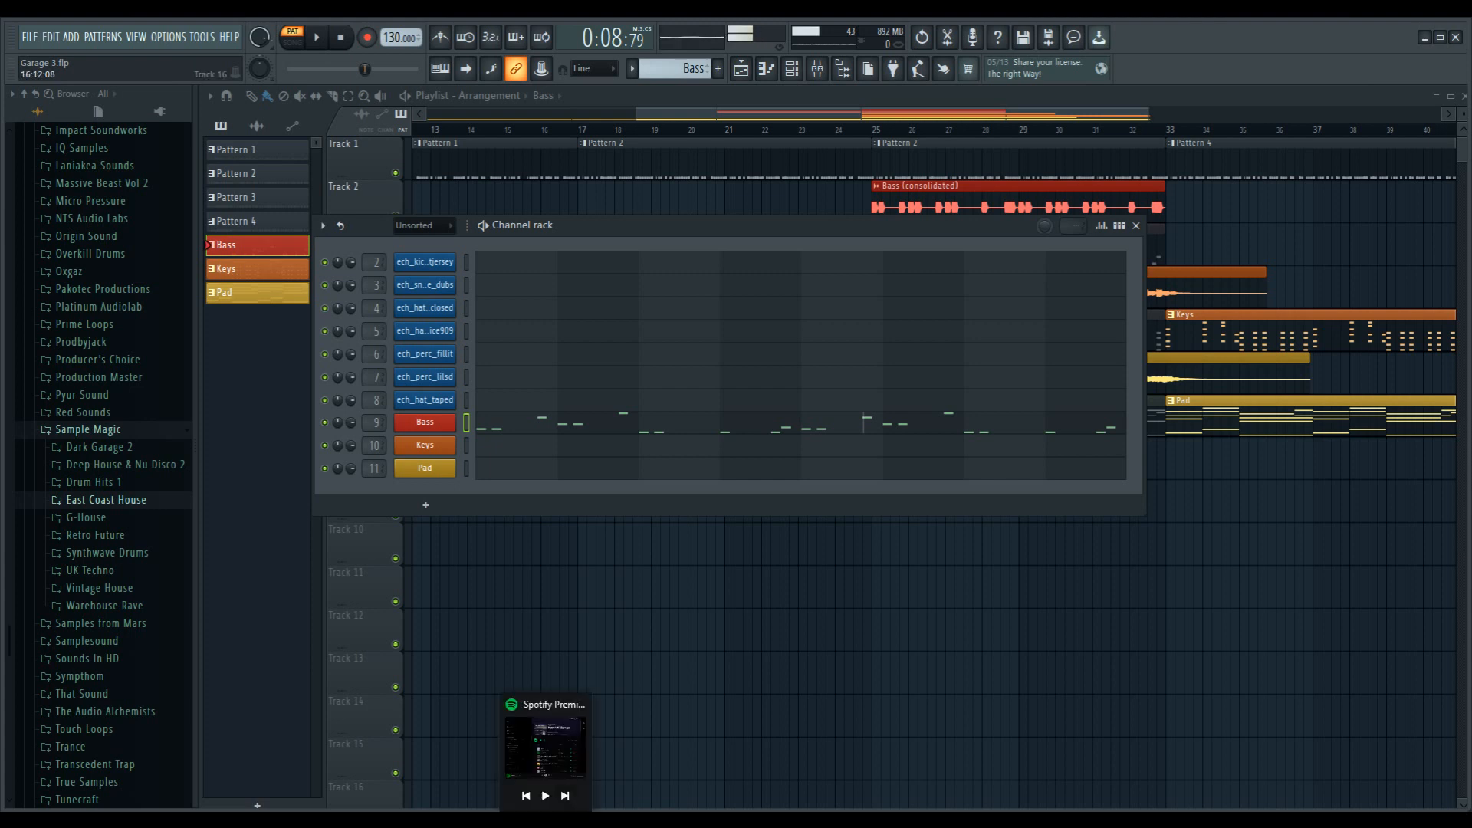
left_click(545, 748)
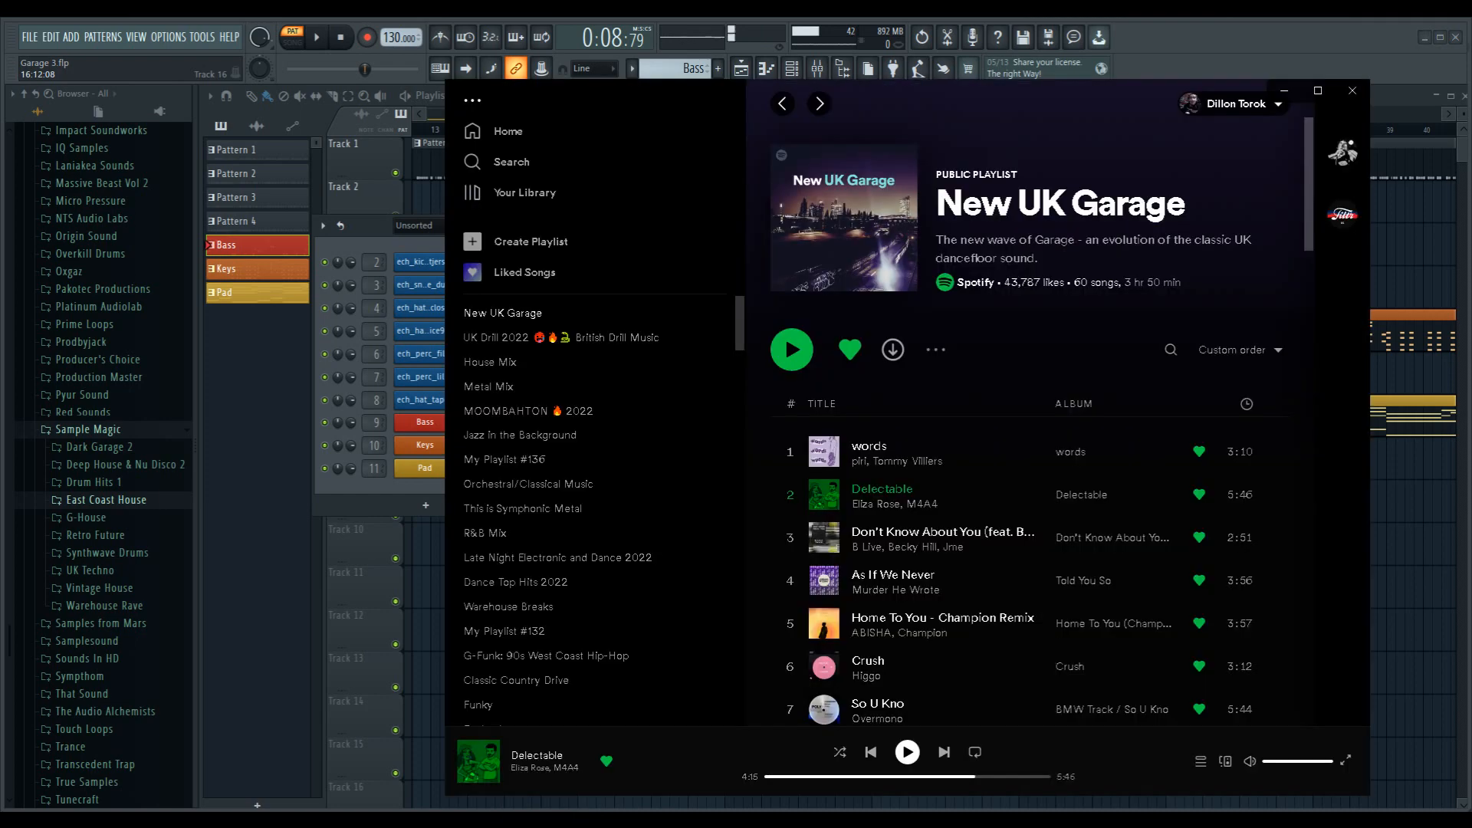
left_click(1284, 91)
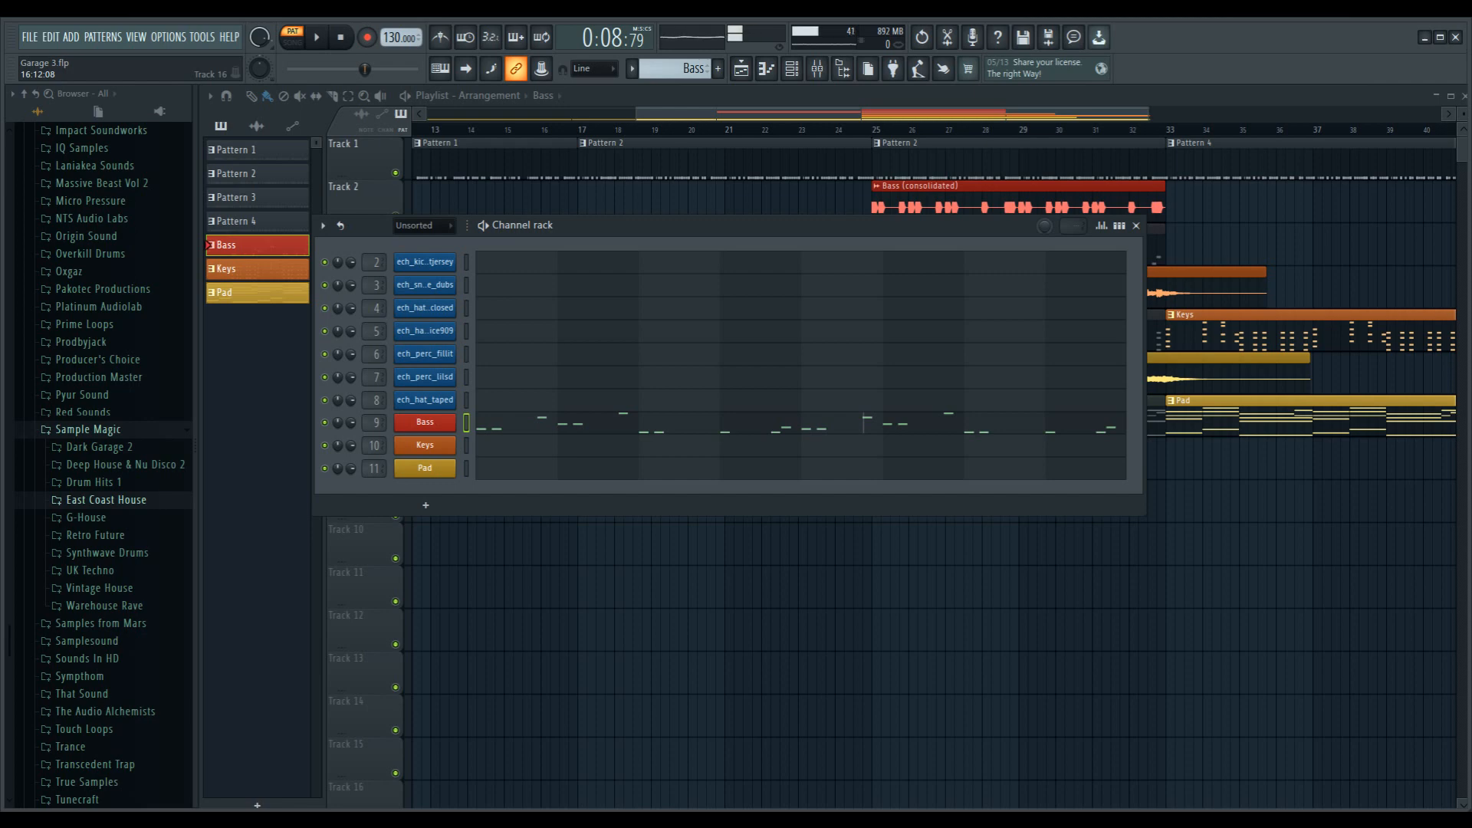
key("alt+Tab")
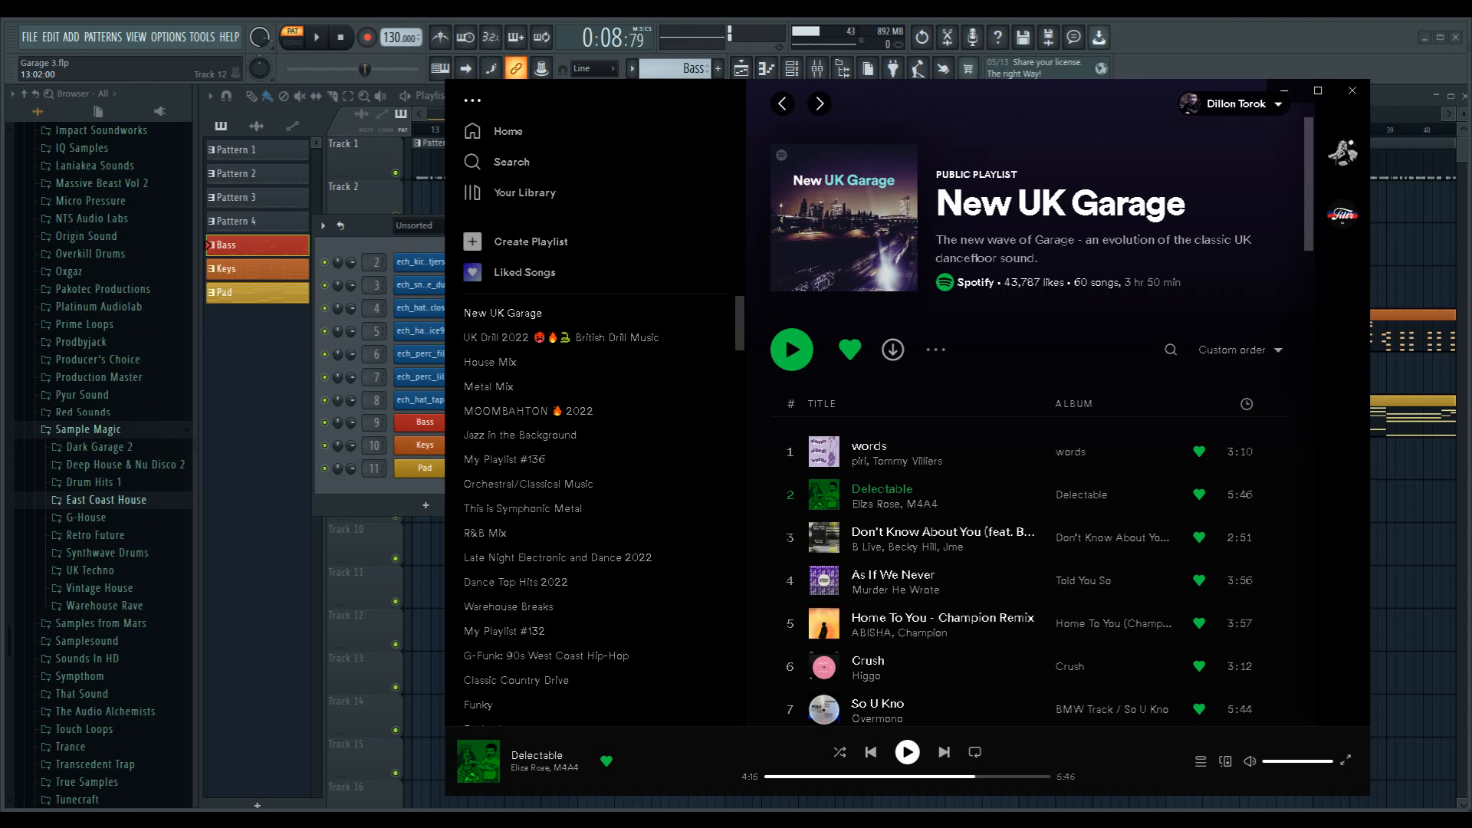
left_click(1284, 90)
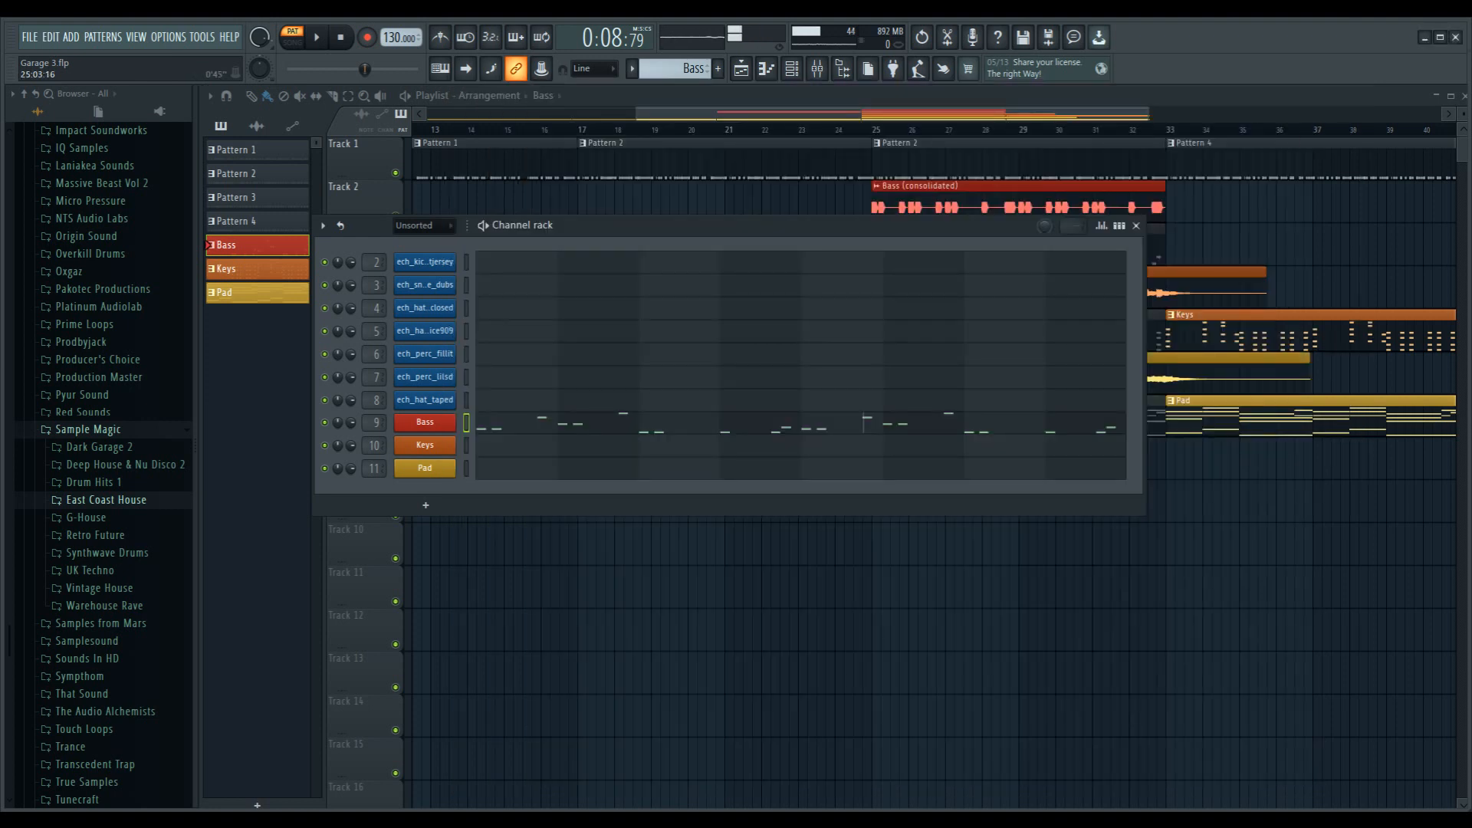
Play the arrangement in song mode from bar 25 to hear the drop section
left_click(873, 130)
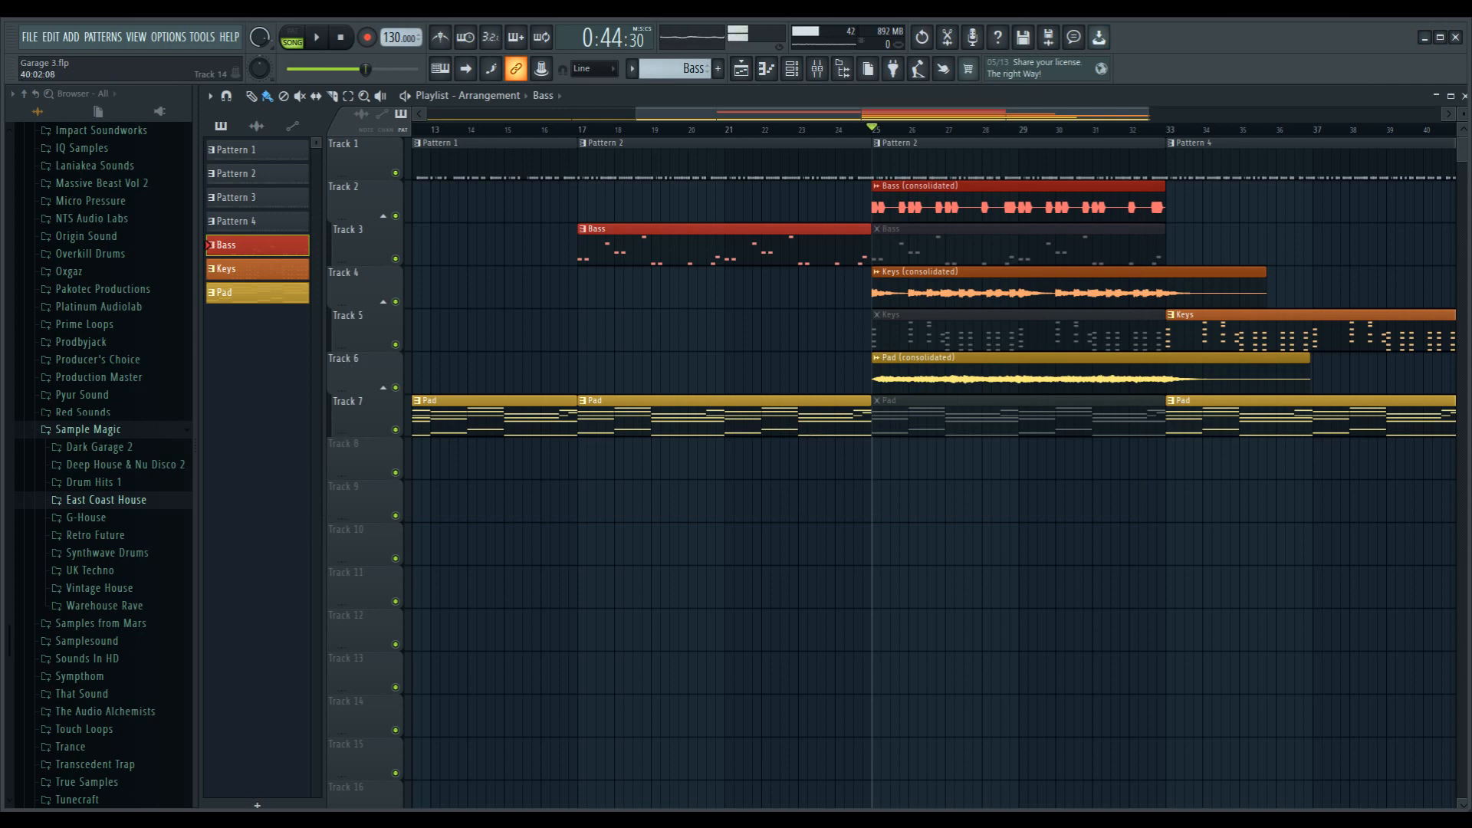
key("space")
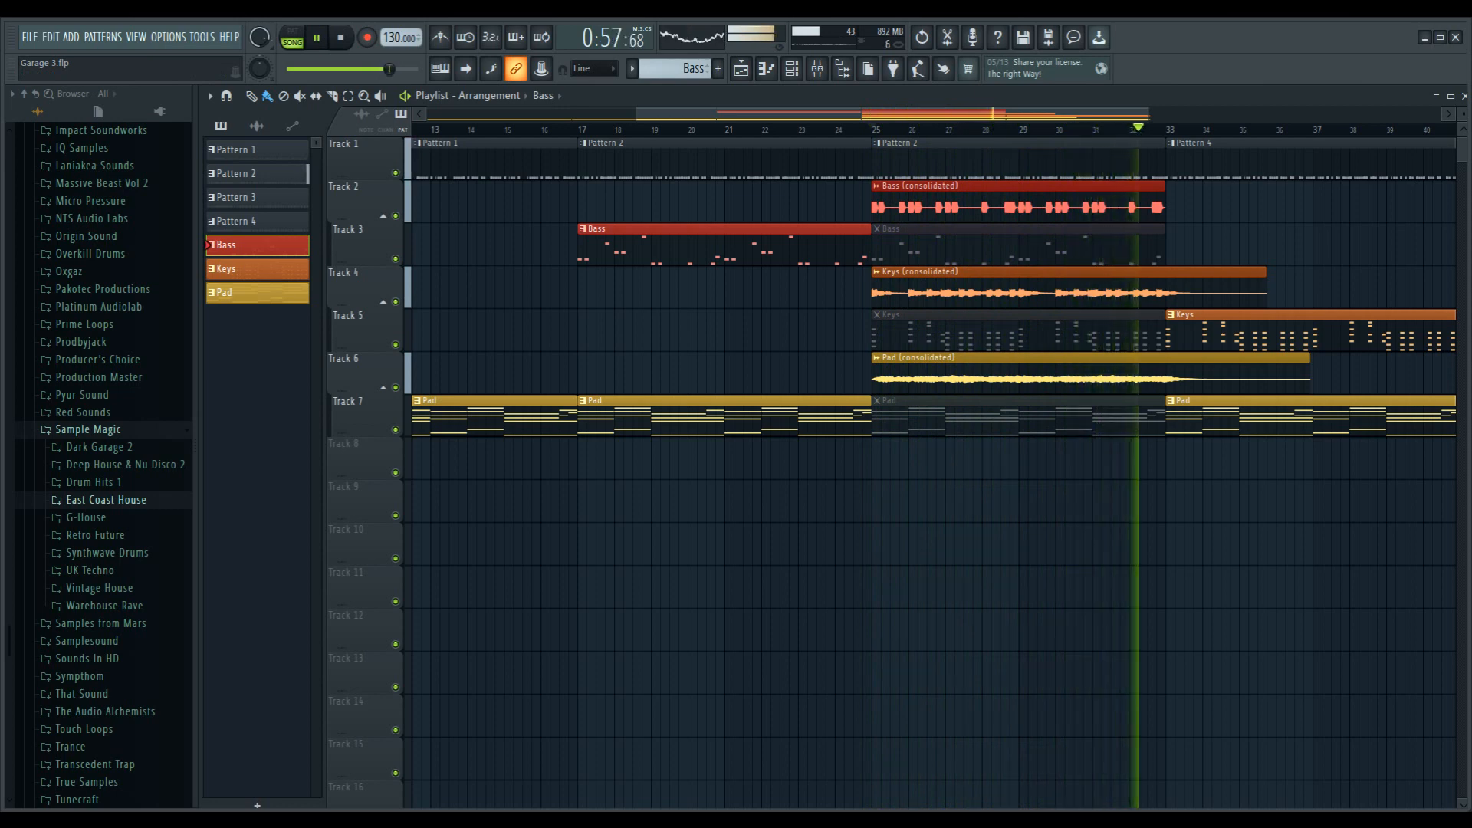
key("space")
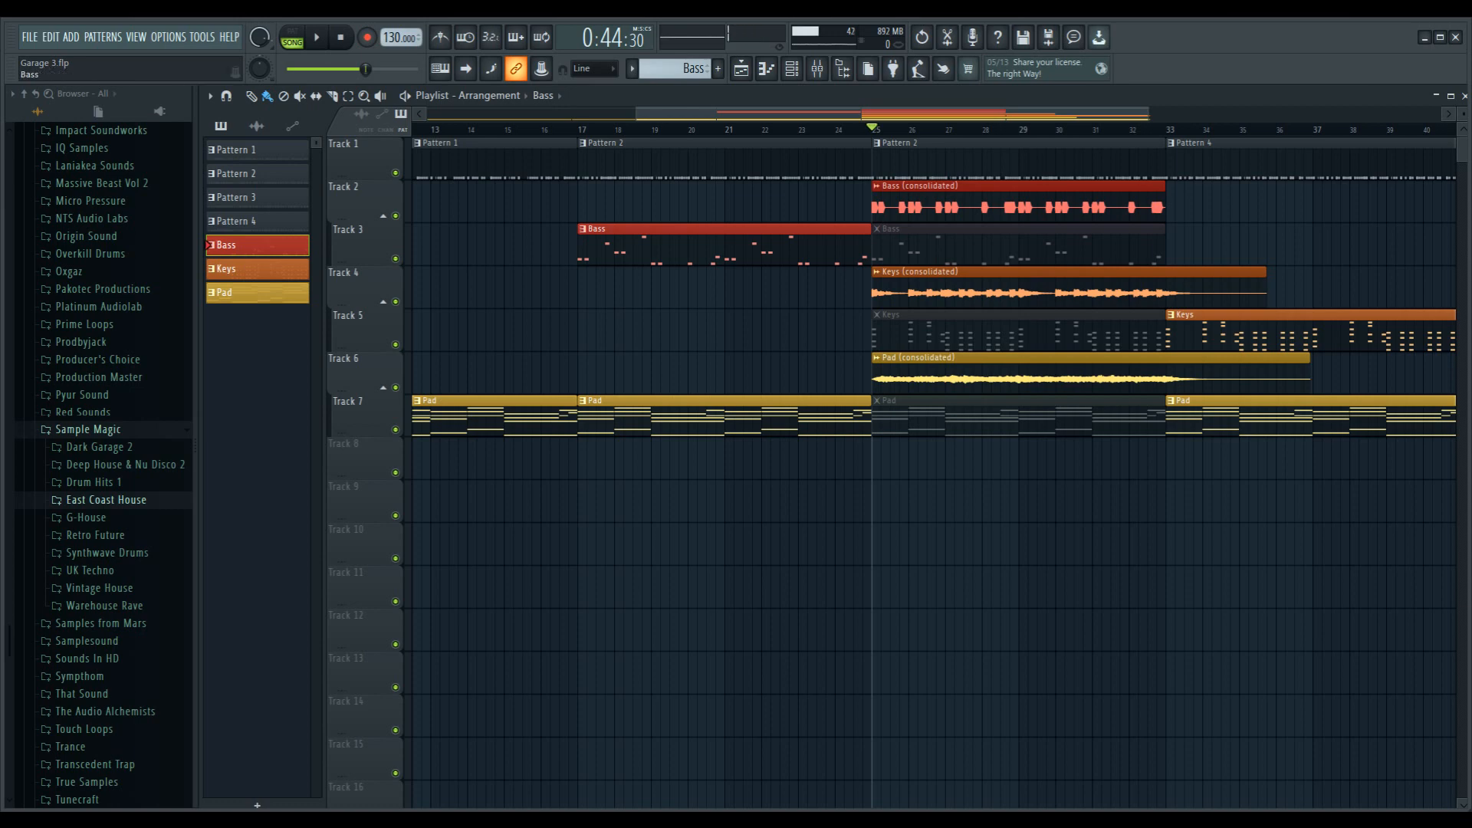
Switch to pattern mode, show Pattern 2 in the Channel rack and play its drum sequence
left_click(293, 38)
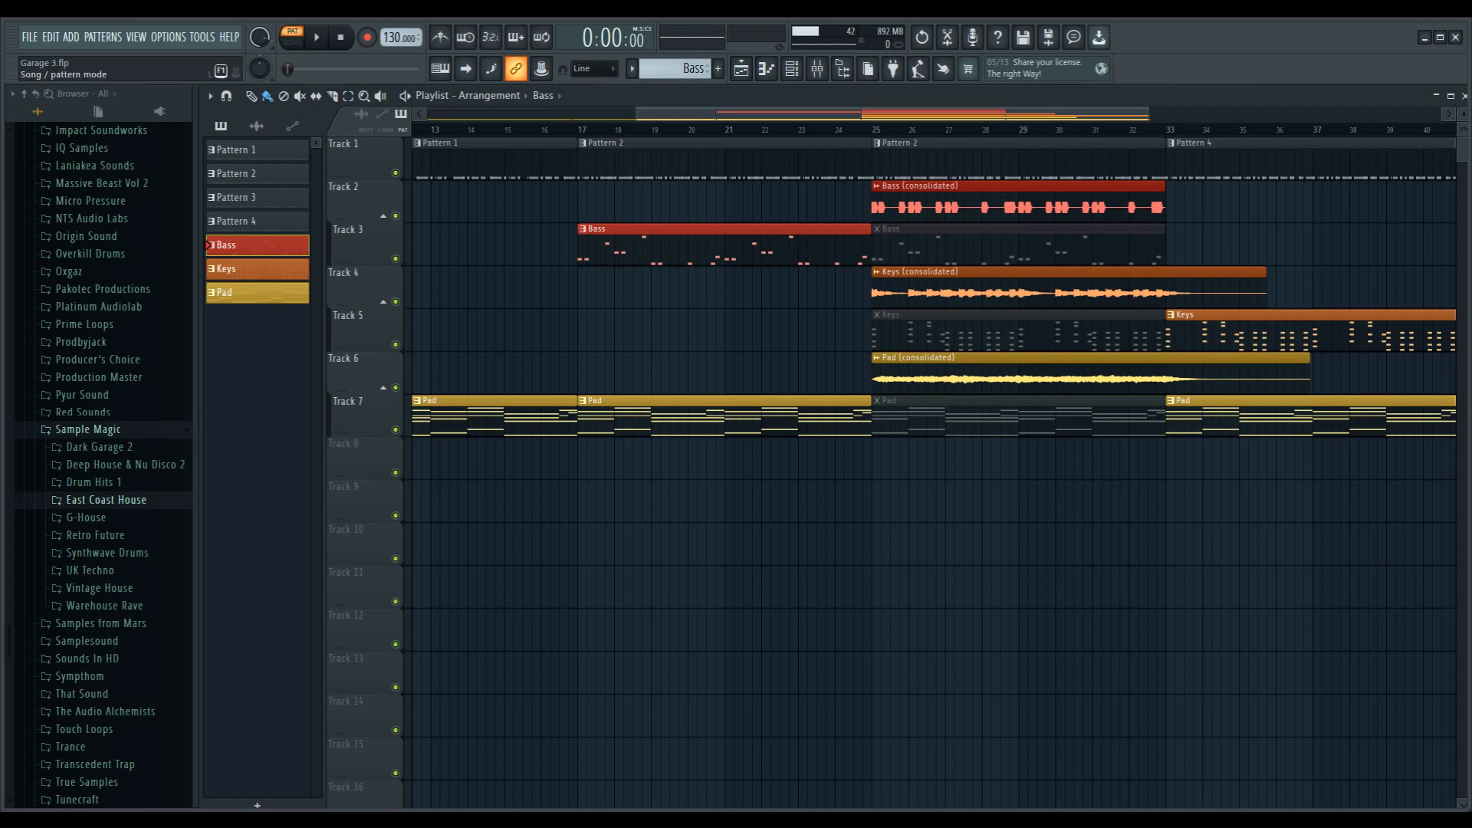
left_click(1020, 143)
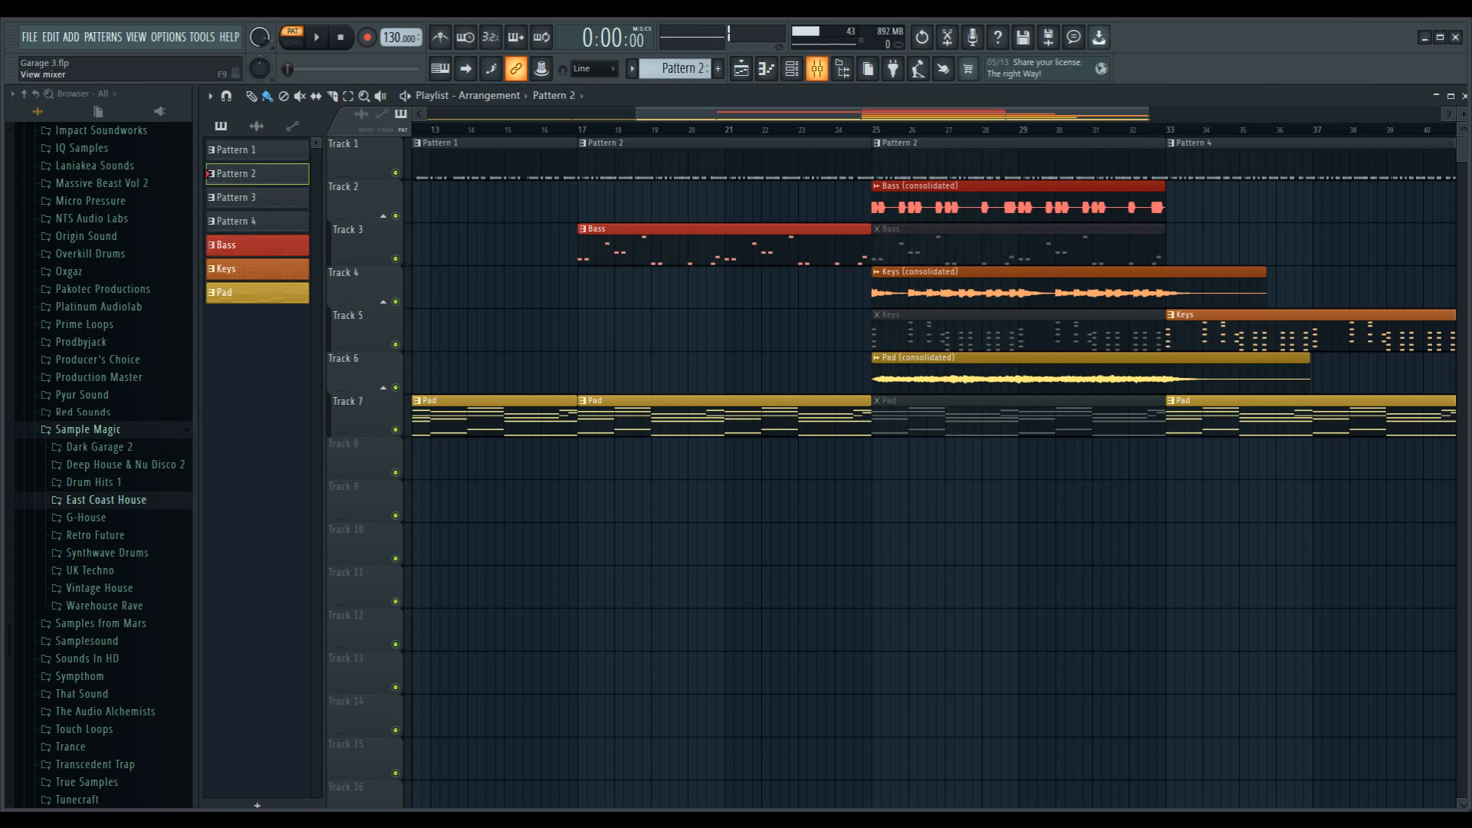
left_click(817, 69)
left_click(792, 69)
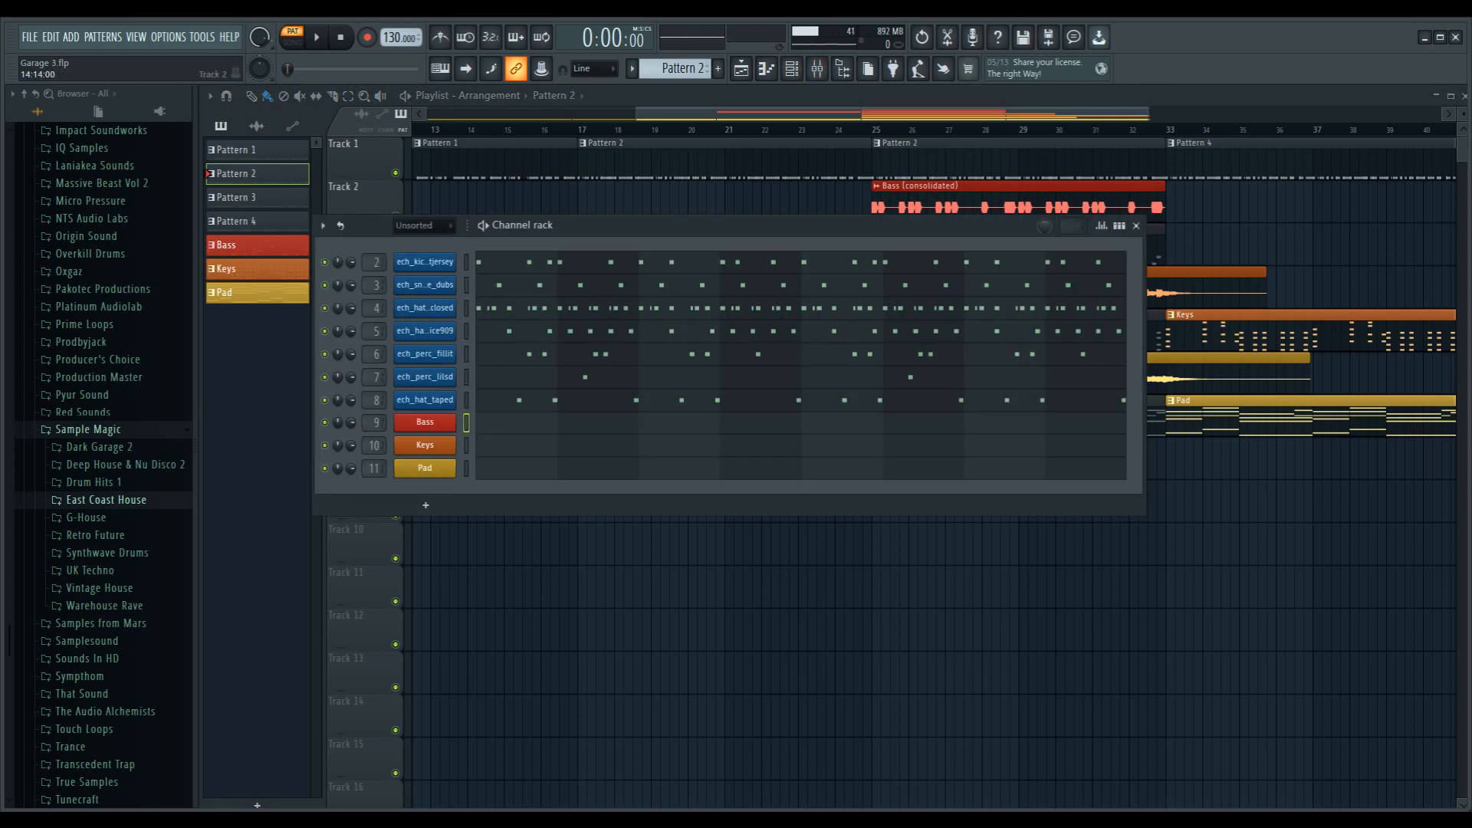
key("space")
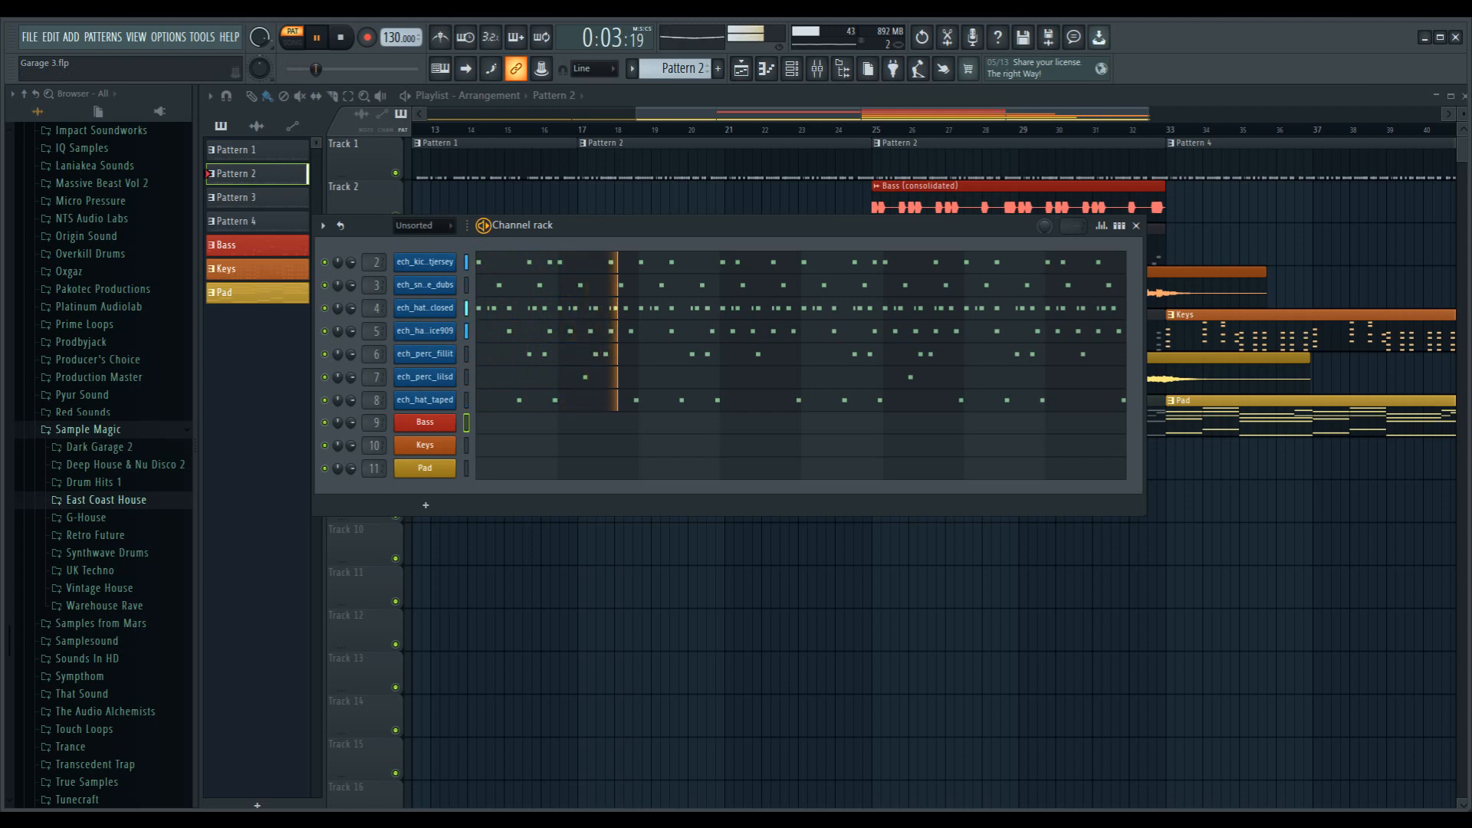
key("space")
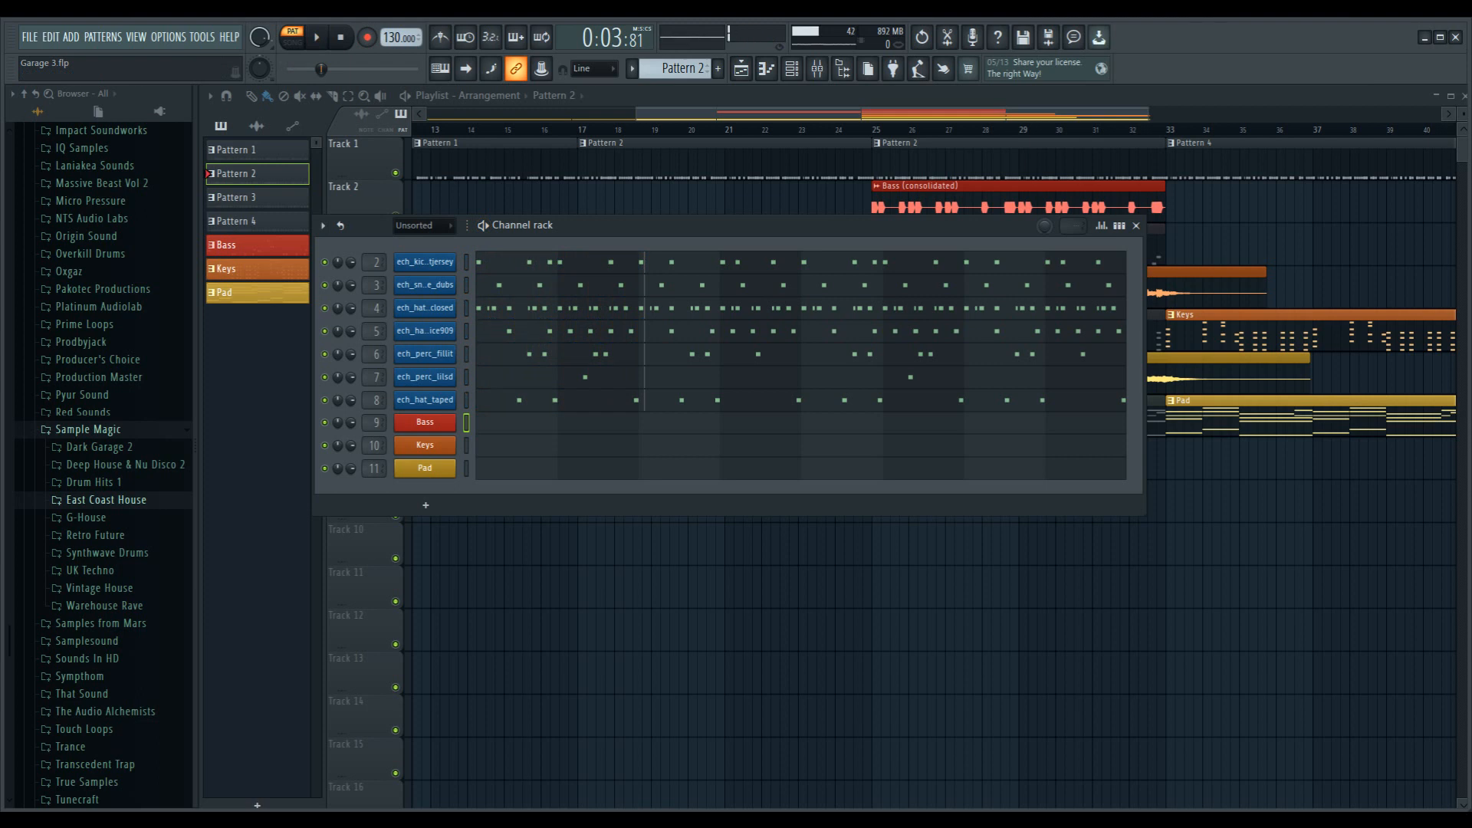
Inspect and audition the ech_kick_fatjersey, ech_snare_dubs, ech_hat_niceclosed and ech_hat_nice909 samples in their Sampler windows
left_click(425, 262)
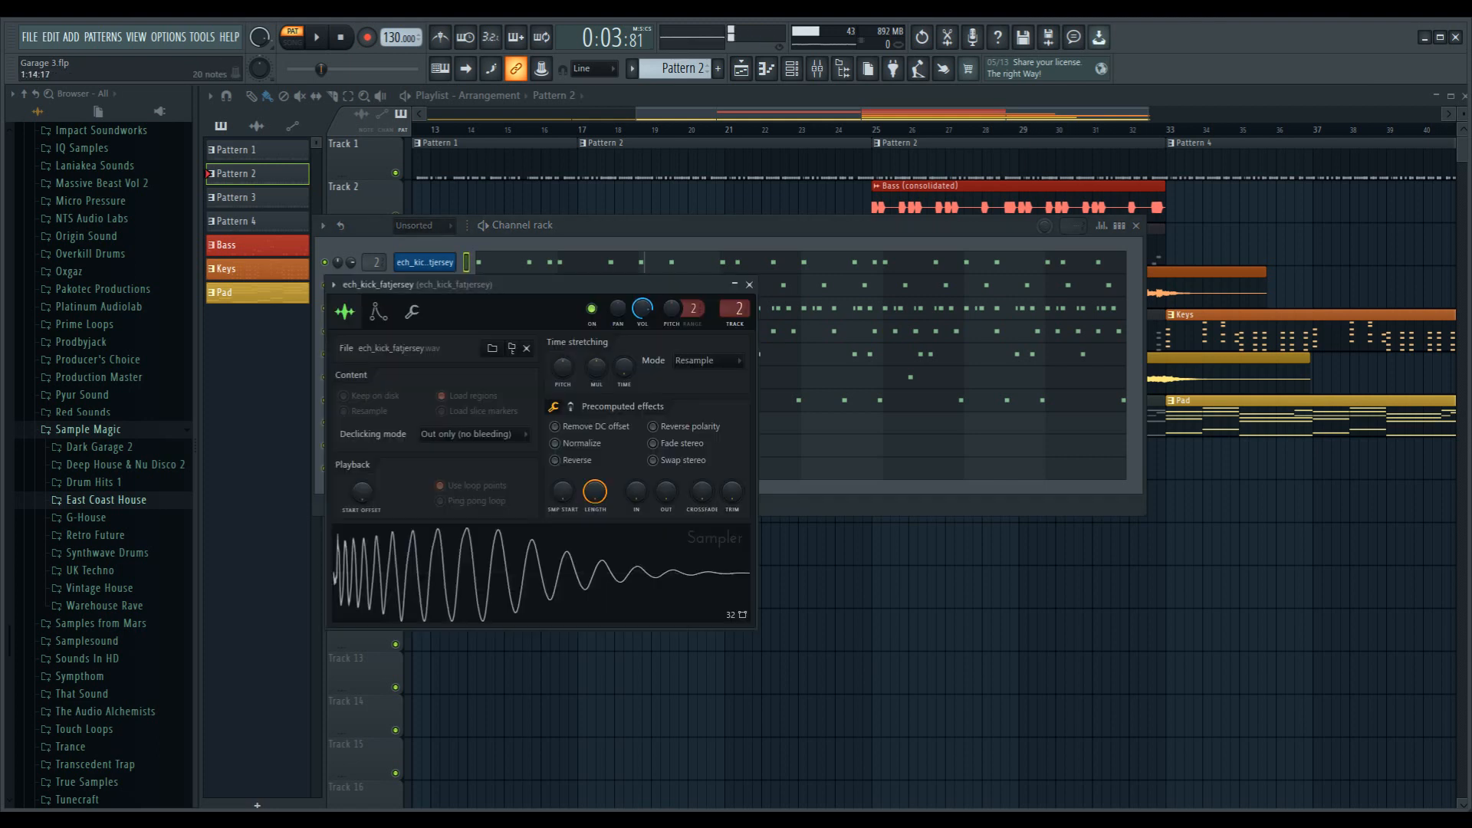
left_click_drag(545, 284, 520, 360)
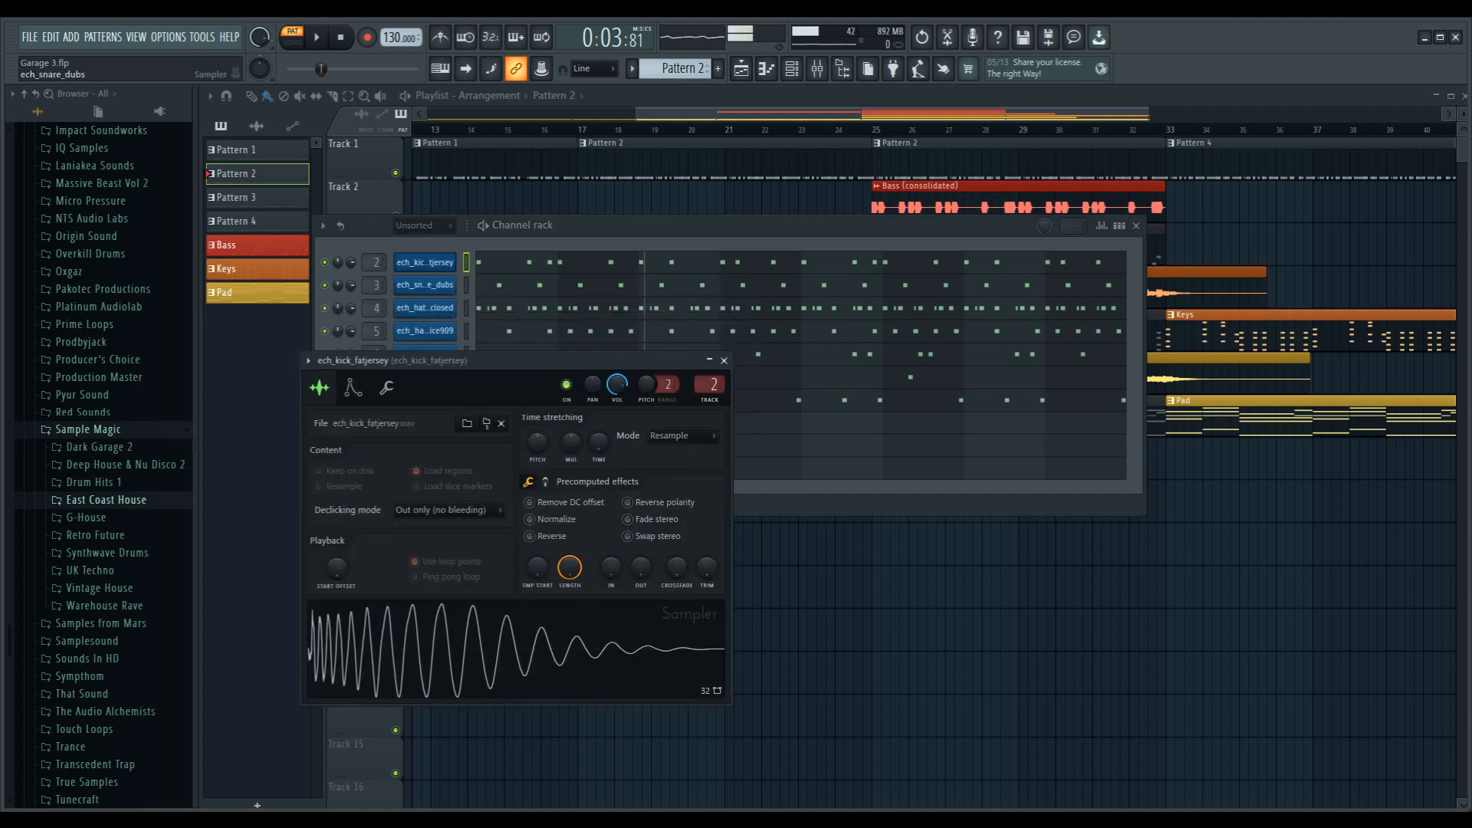
left_click(425, 286)
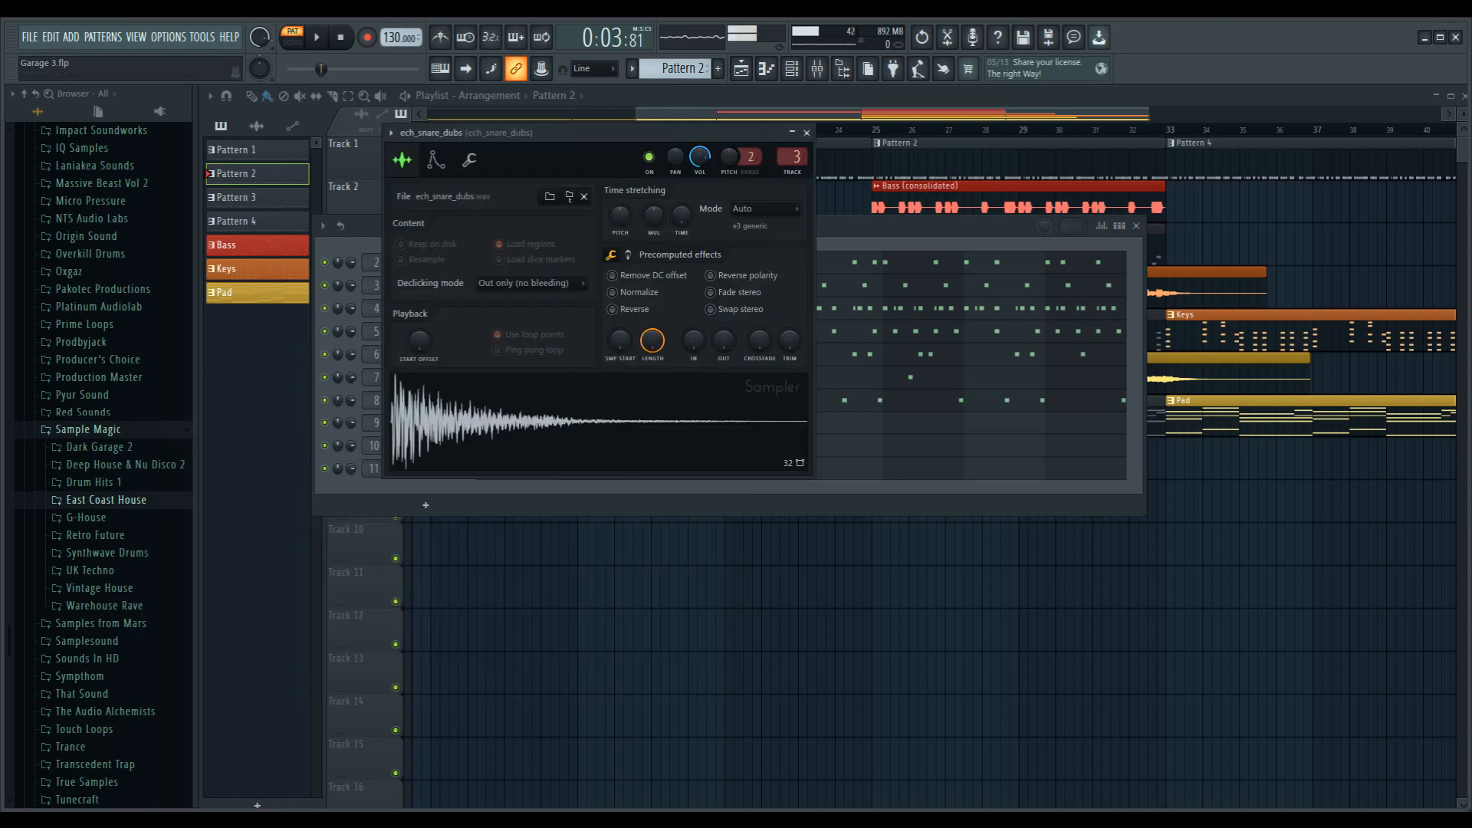
left_click_drag(537, 132, 700, 146)
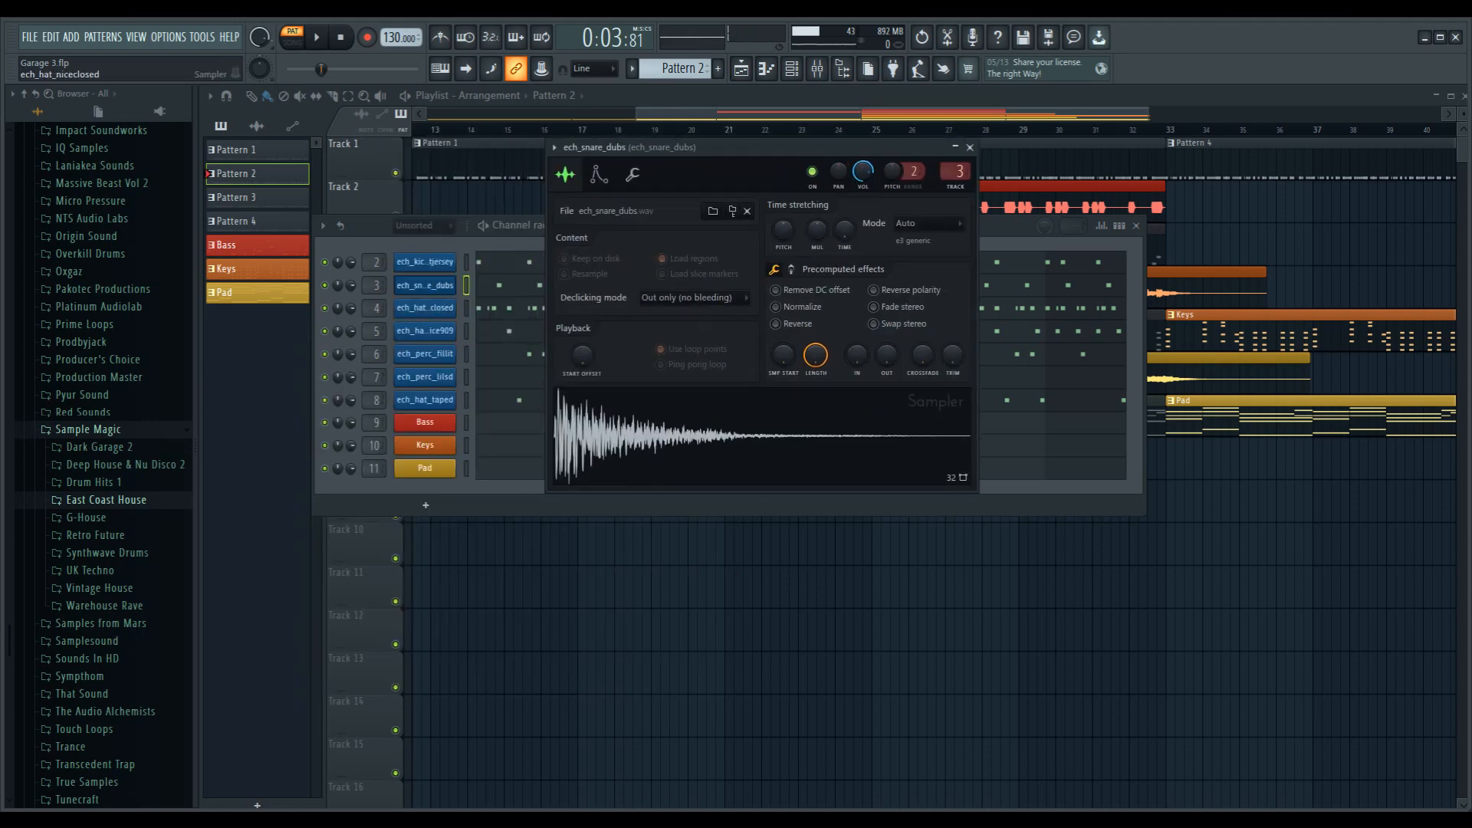
left_click(425, 308)
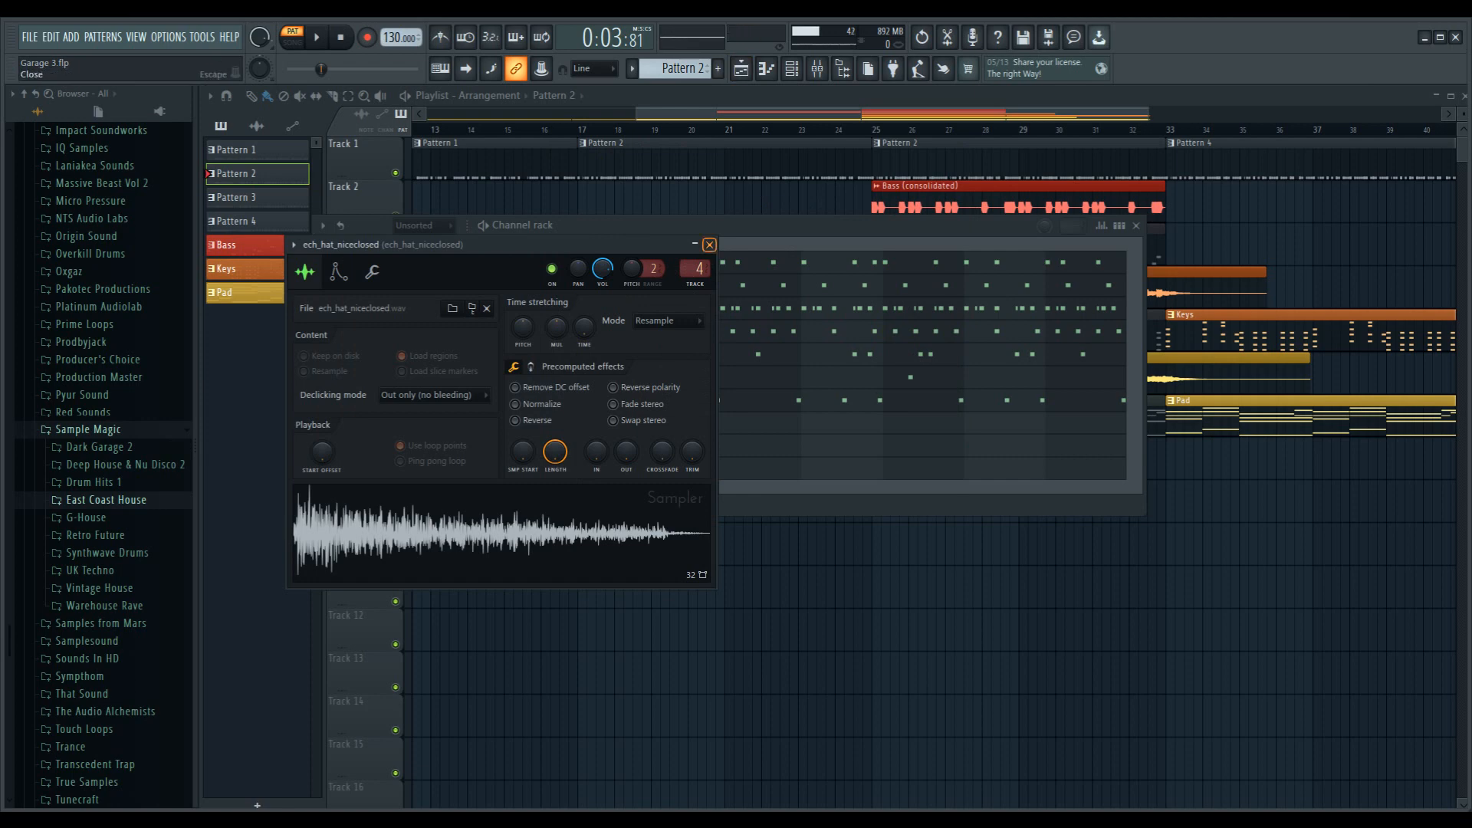
left_click(710, 244)
left_click(425, 331)
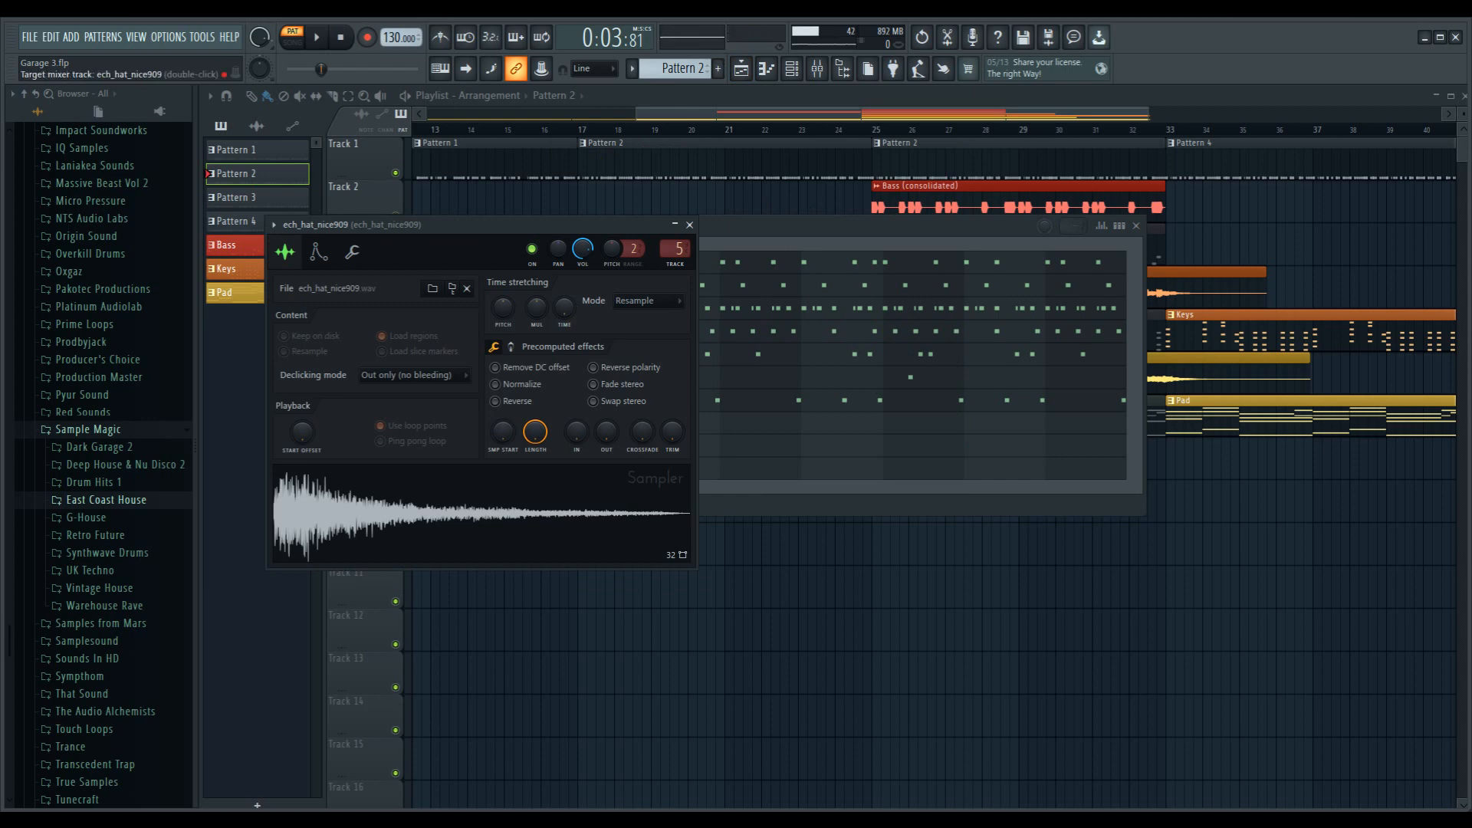
left_click(690, 225)
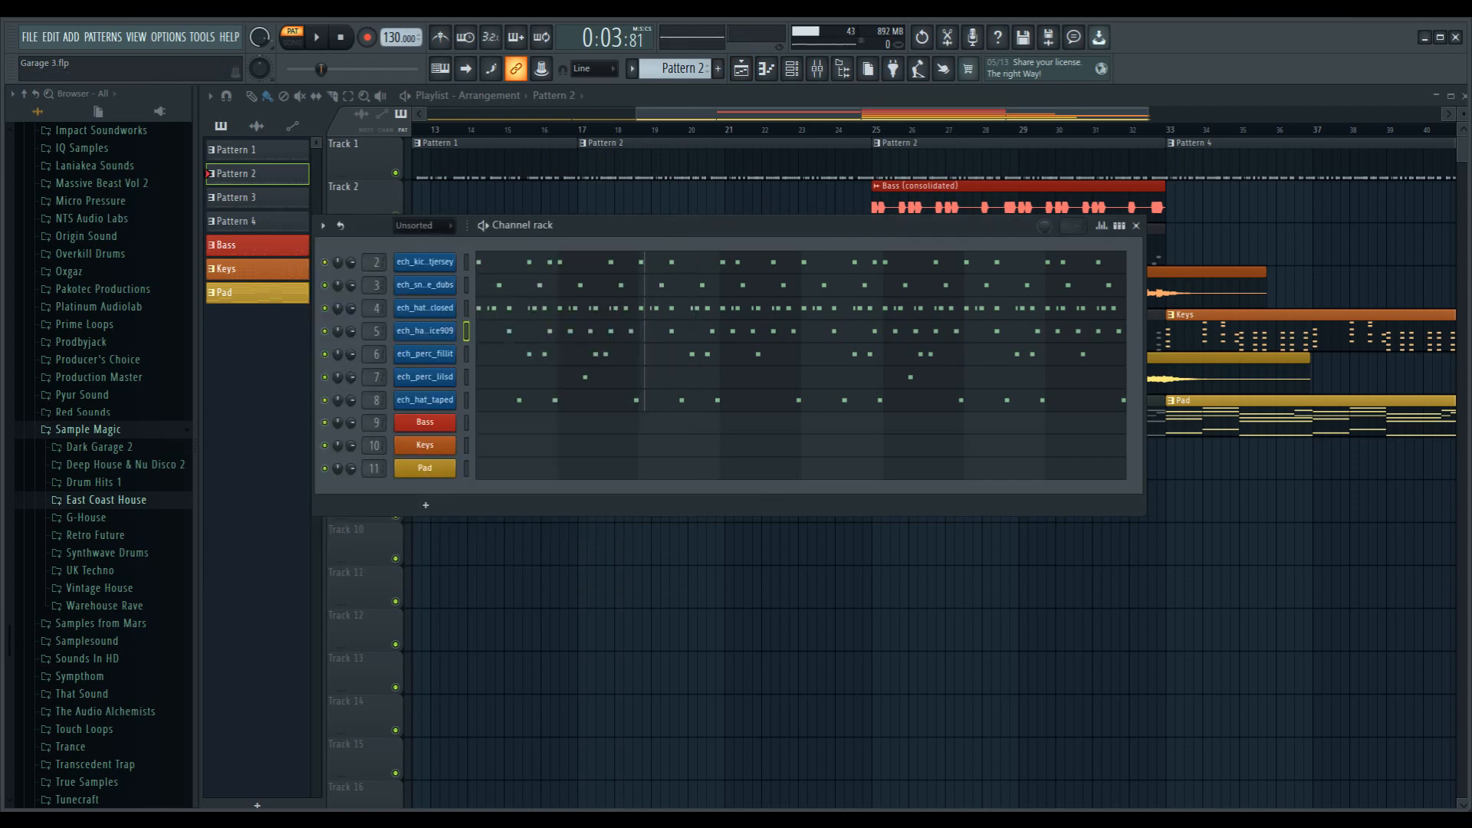
Inspect and audition the ech_perc_fillit, ech_perc_lilsd and ech_hat_taped samples in their Sampler windows
left_click(425, 354)
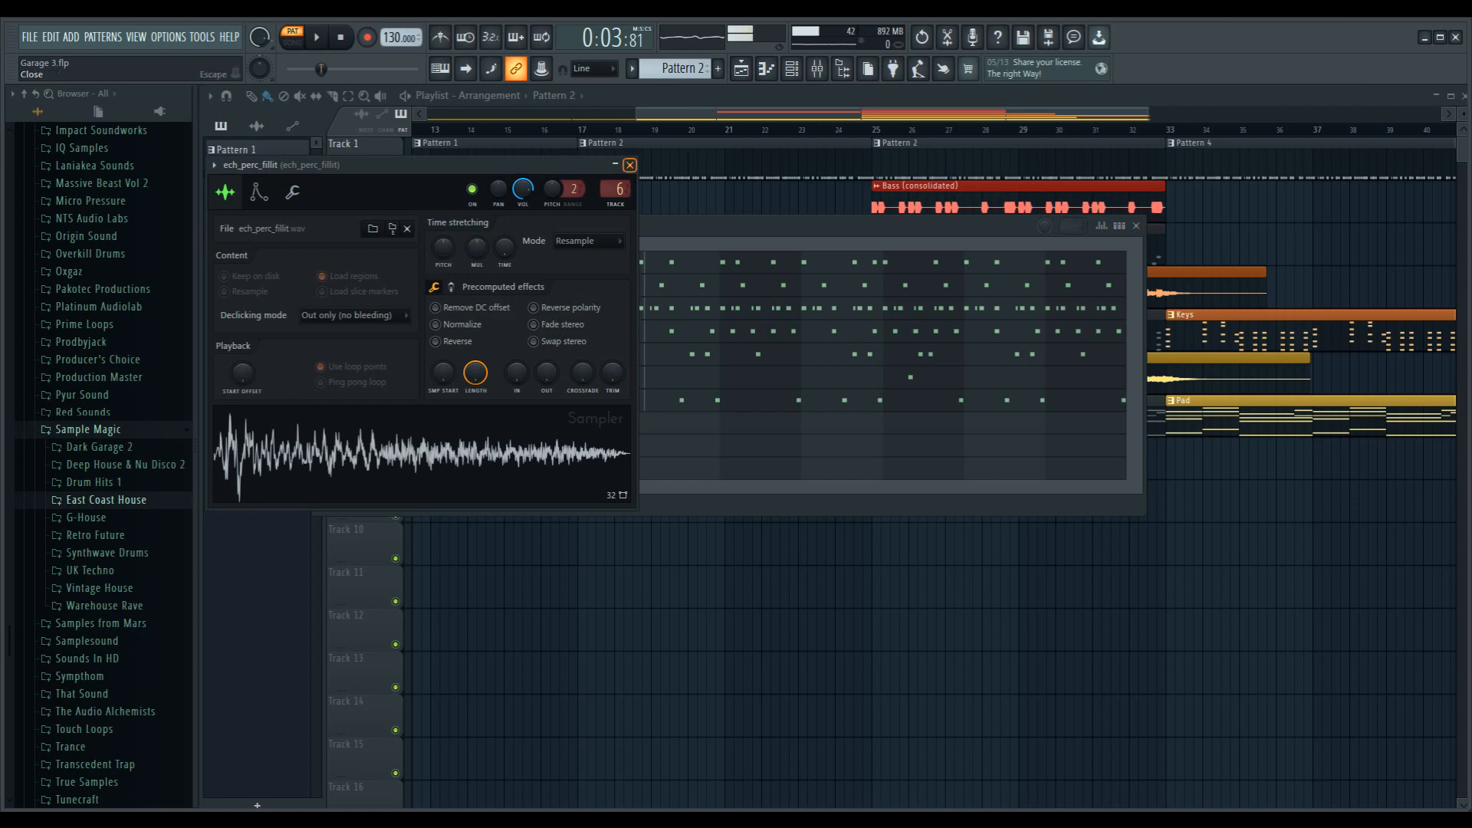
left_click(629, 165)
left_click(425, 377)
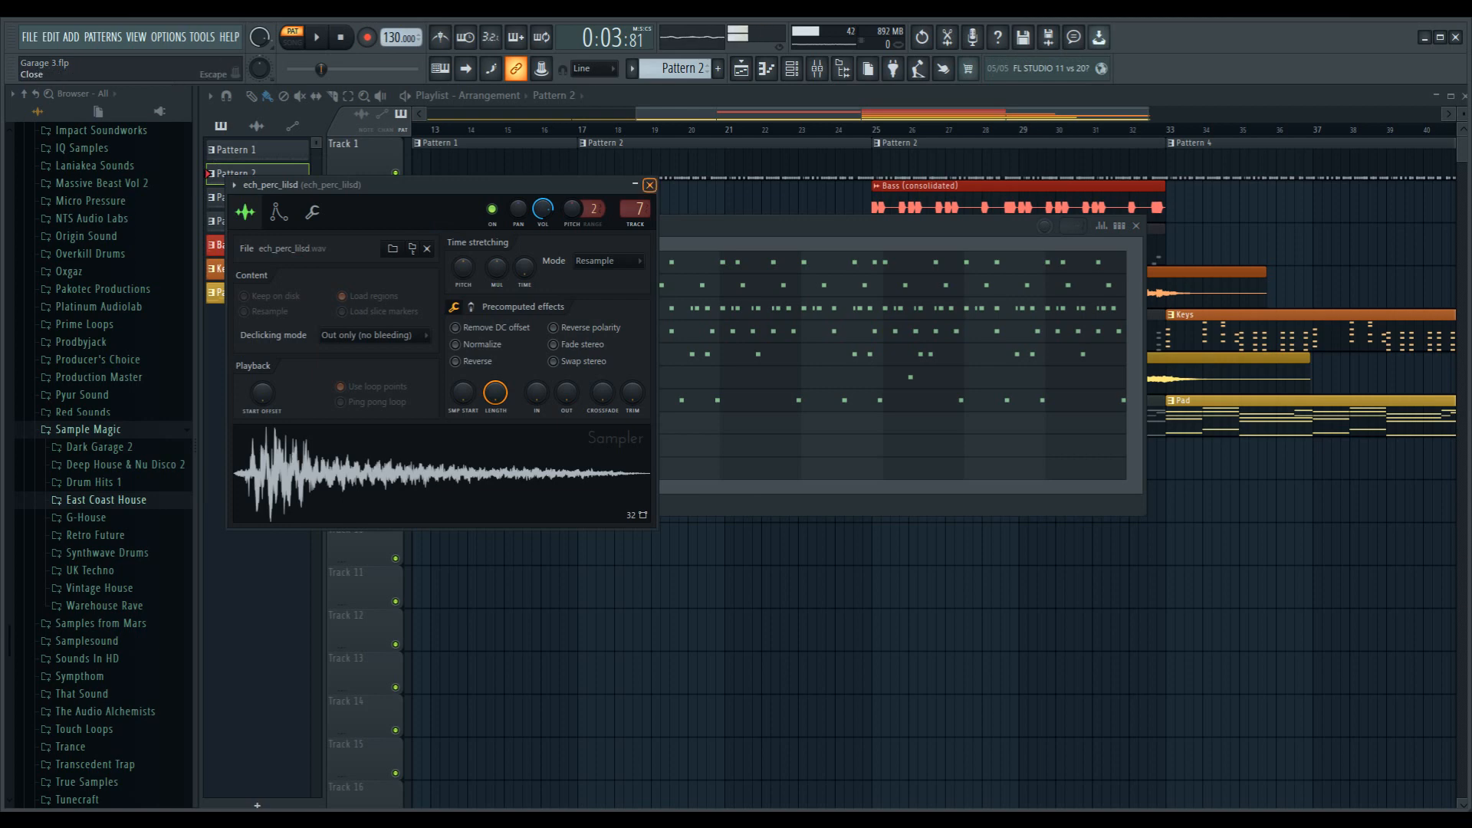
left_click(650, 185)
left_click(425, 401)
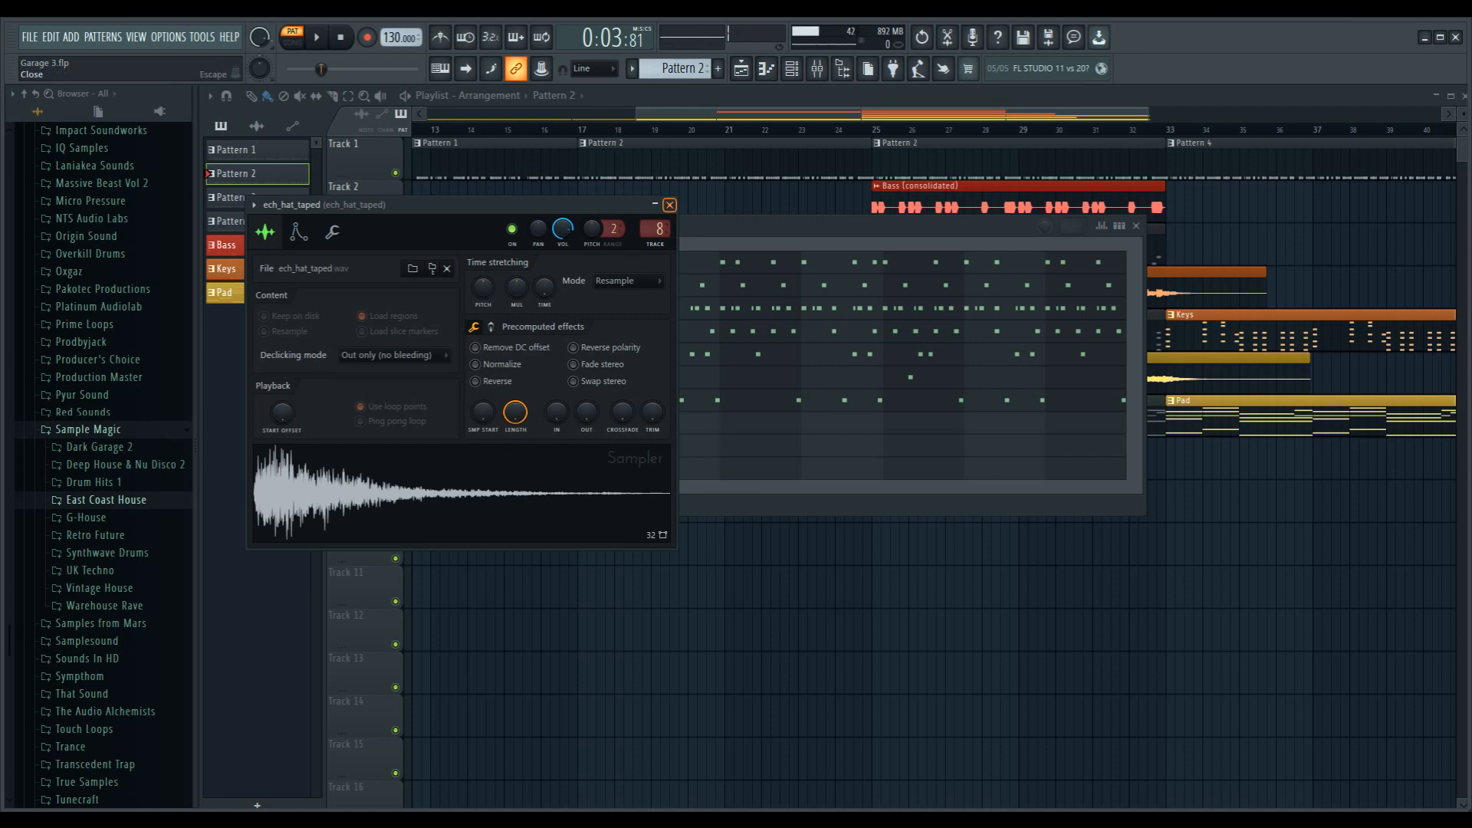
left_click(669, 204)
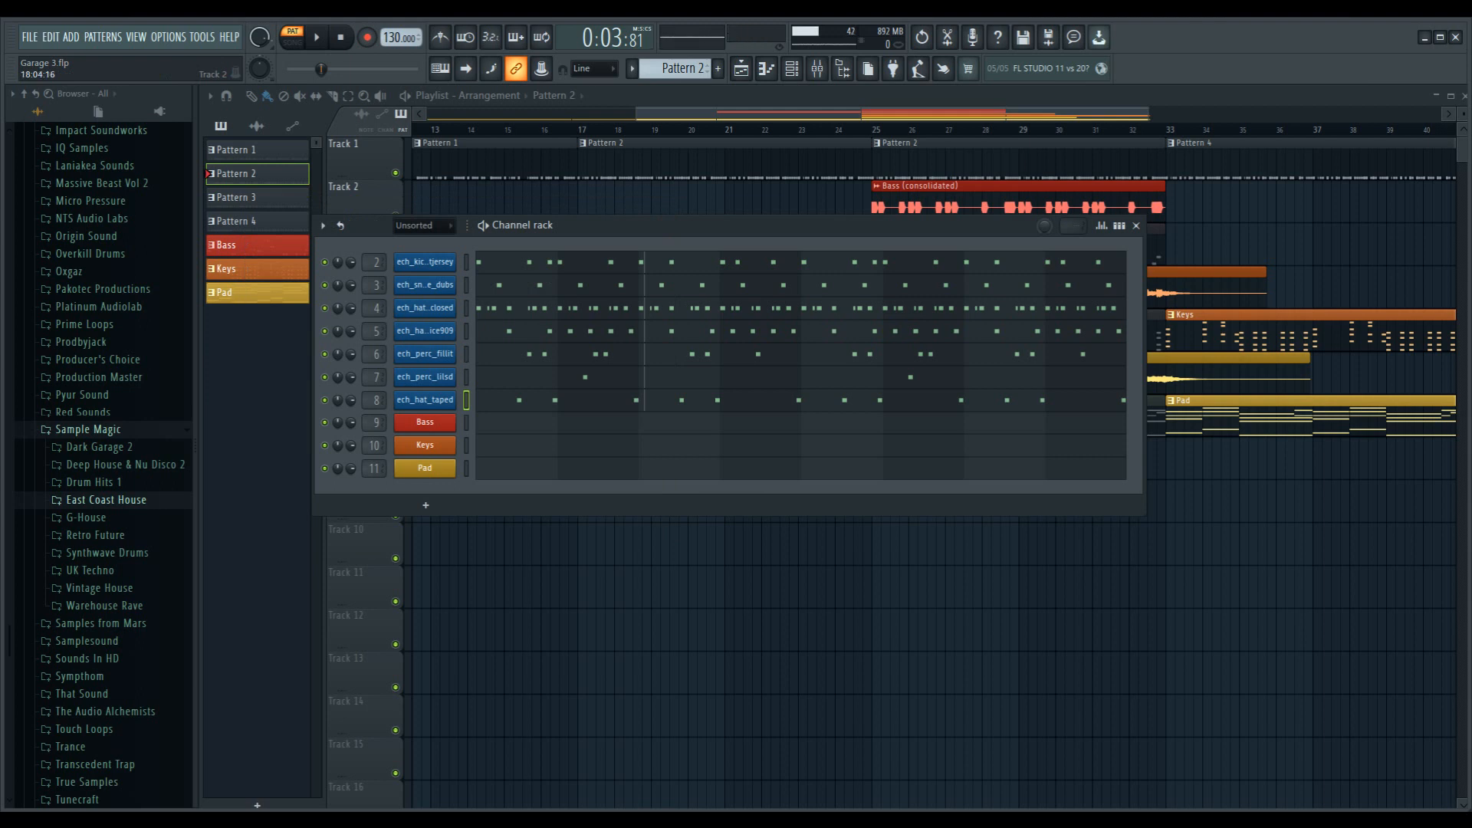
Reposition the Channel rack and mute every drum channel shown except the closed hat on track 4
left_click_drag(537, 225, 467, 448)
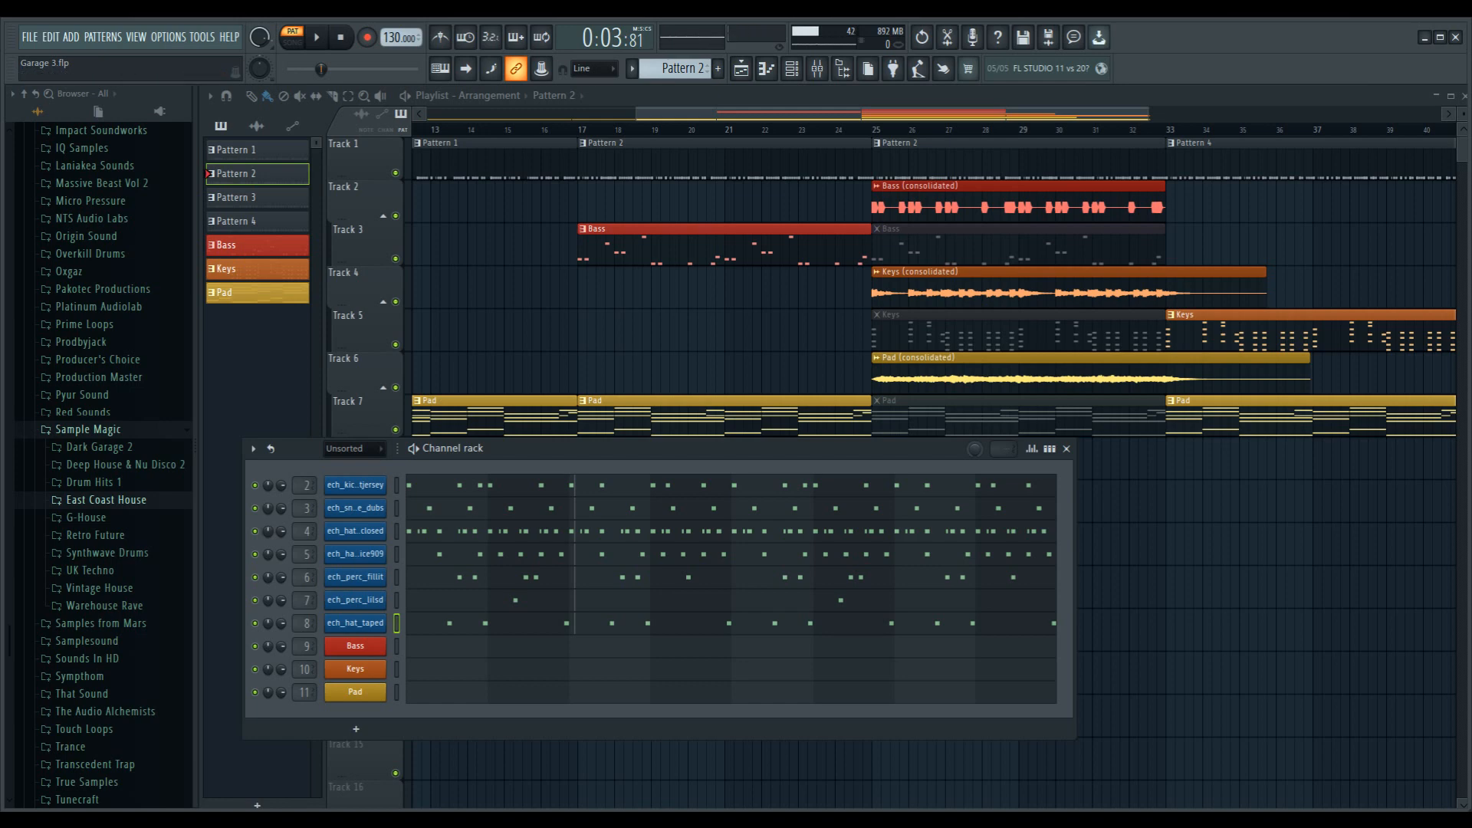
left_click(256, 555)
left_click_drag(975, 449, 974, 373)
left_click_drag(368, 448, 545, 226)
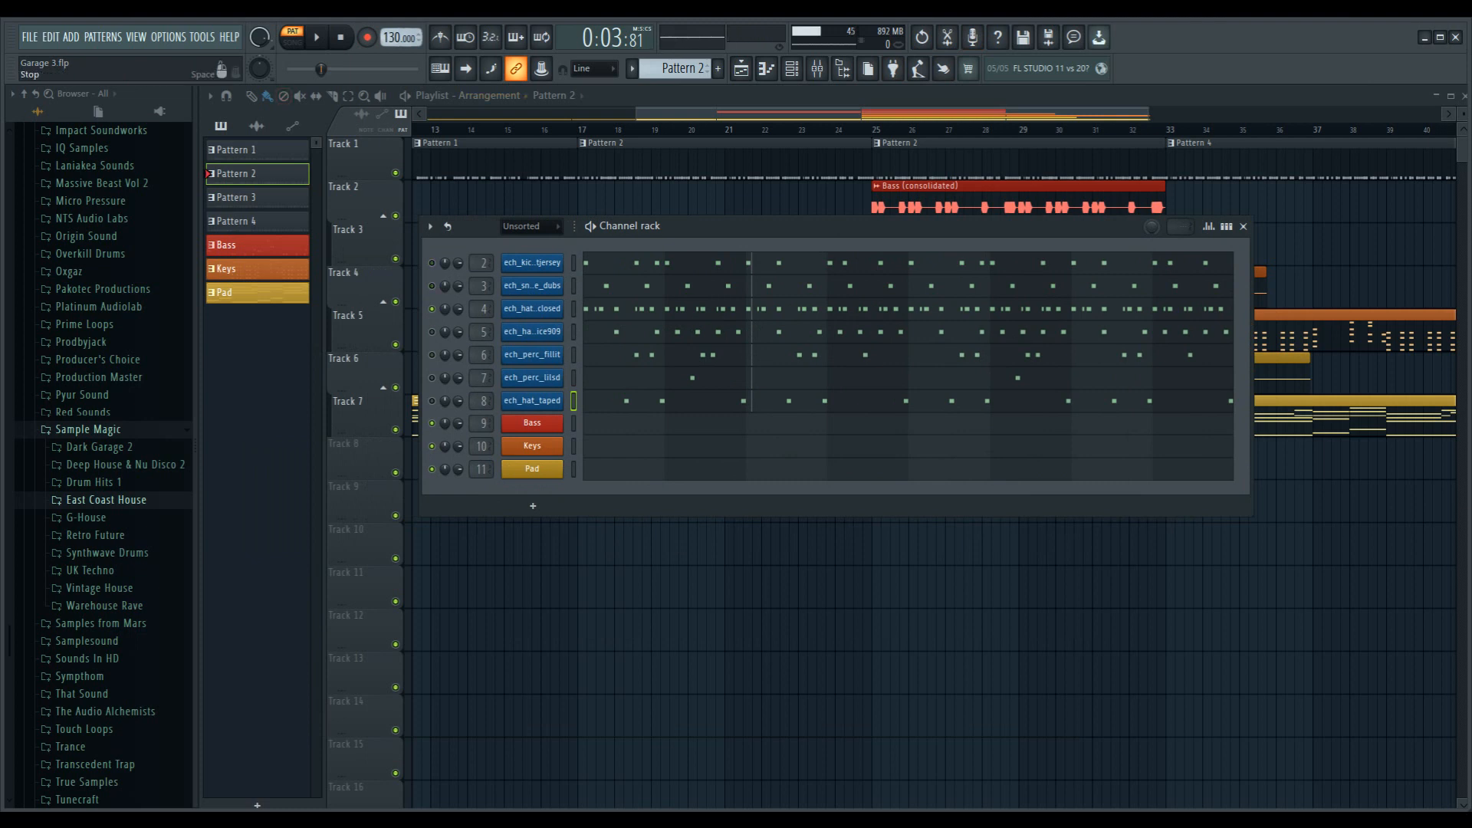
Reset playback to the start, open the closed hat's notes in the Piano roll and play the hat pattern alone
left_click(340, 37)
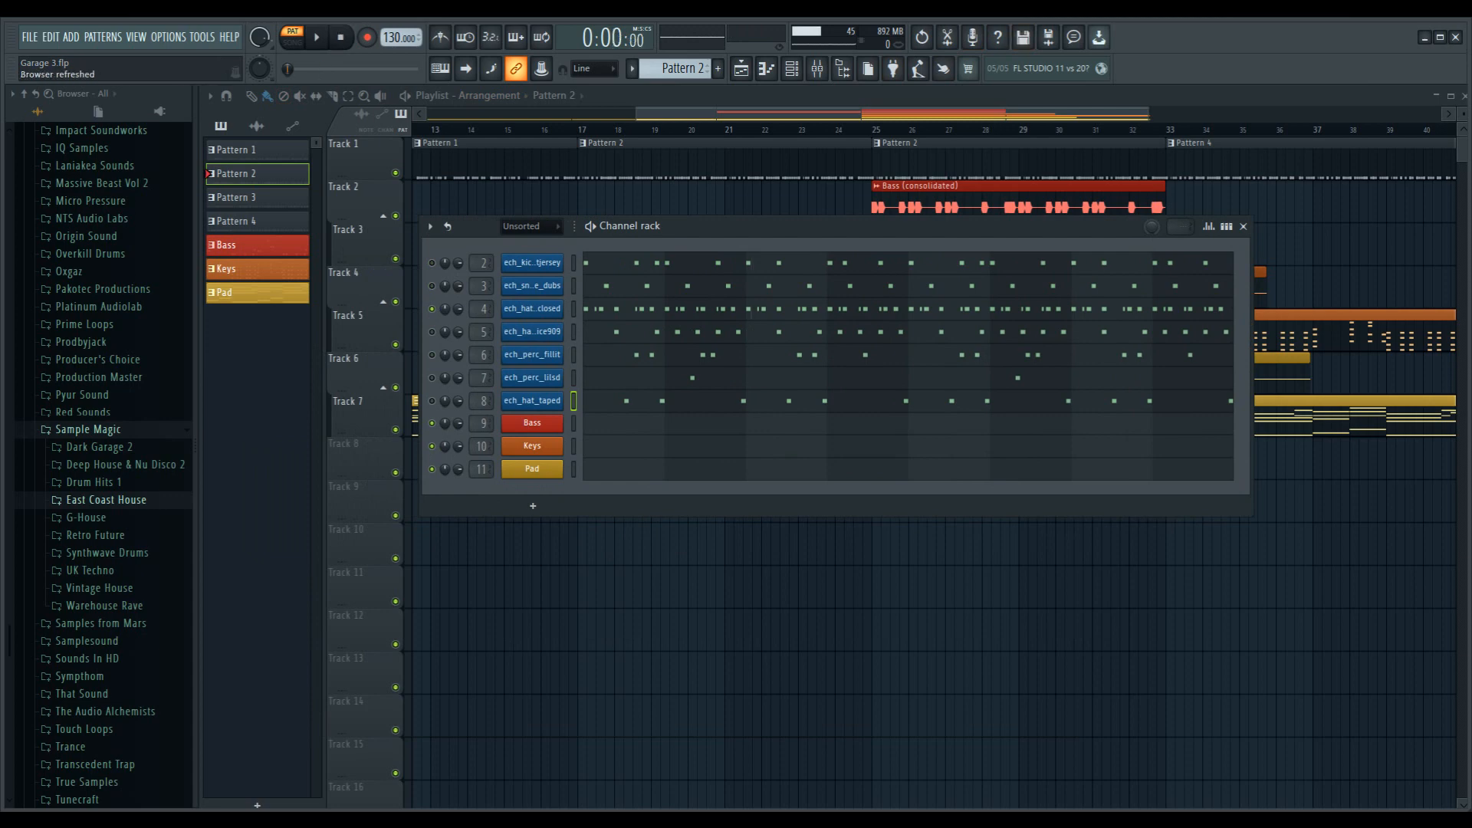
left_click(817, 309)
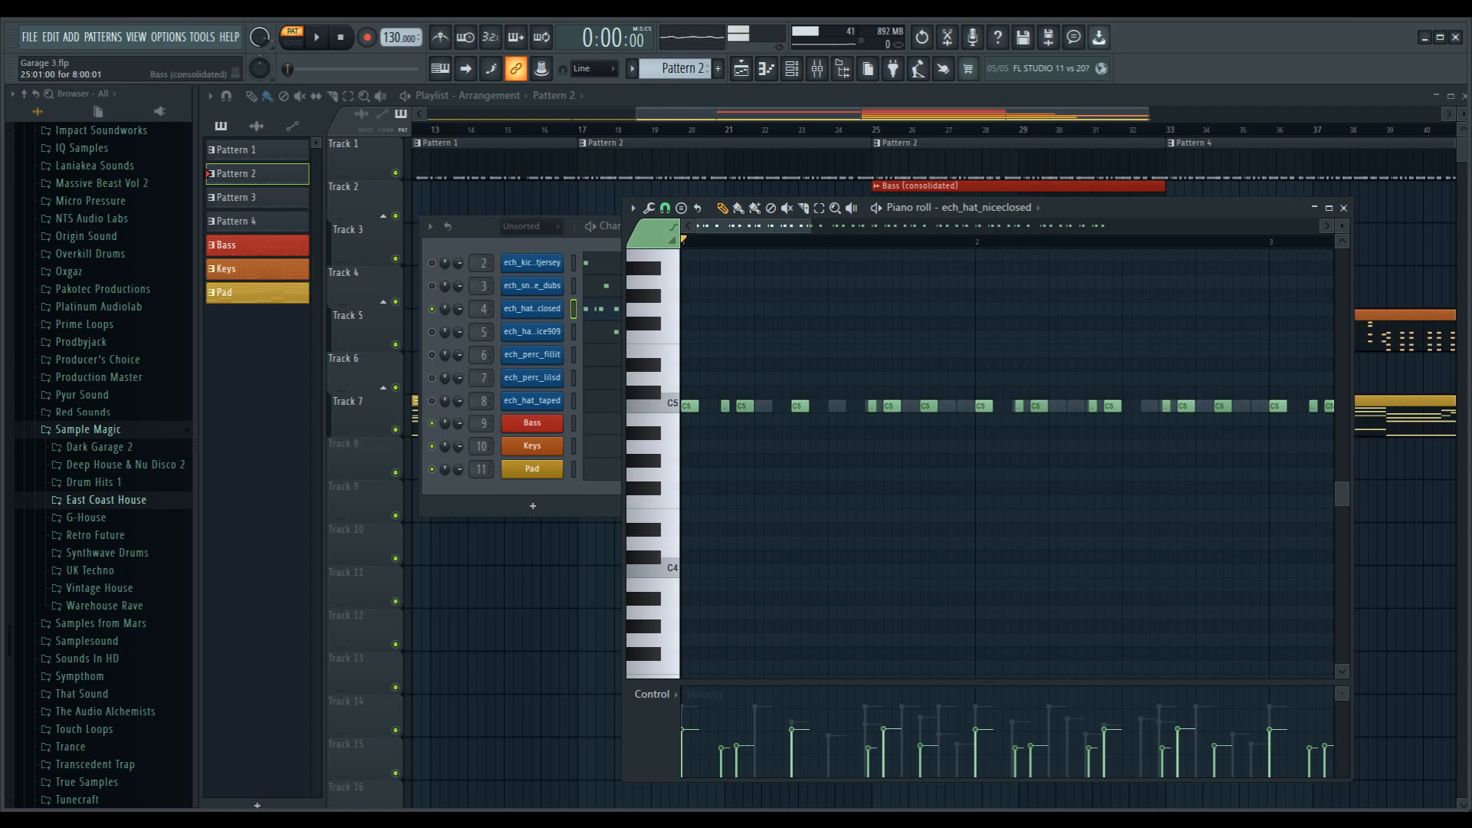
key("space")
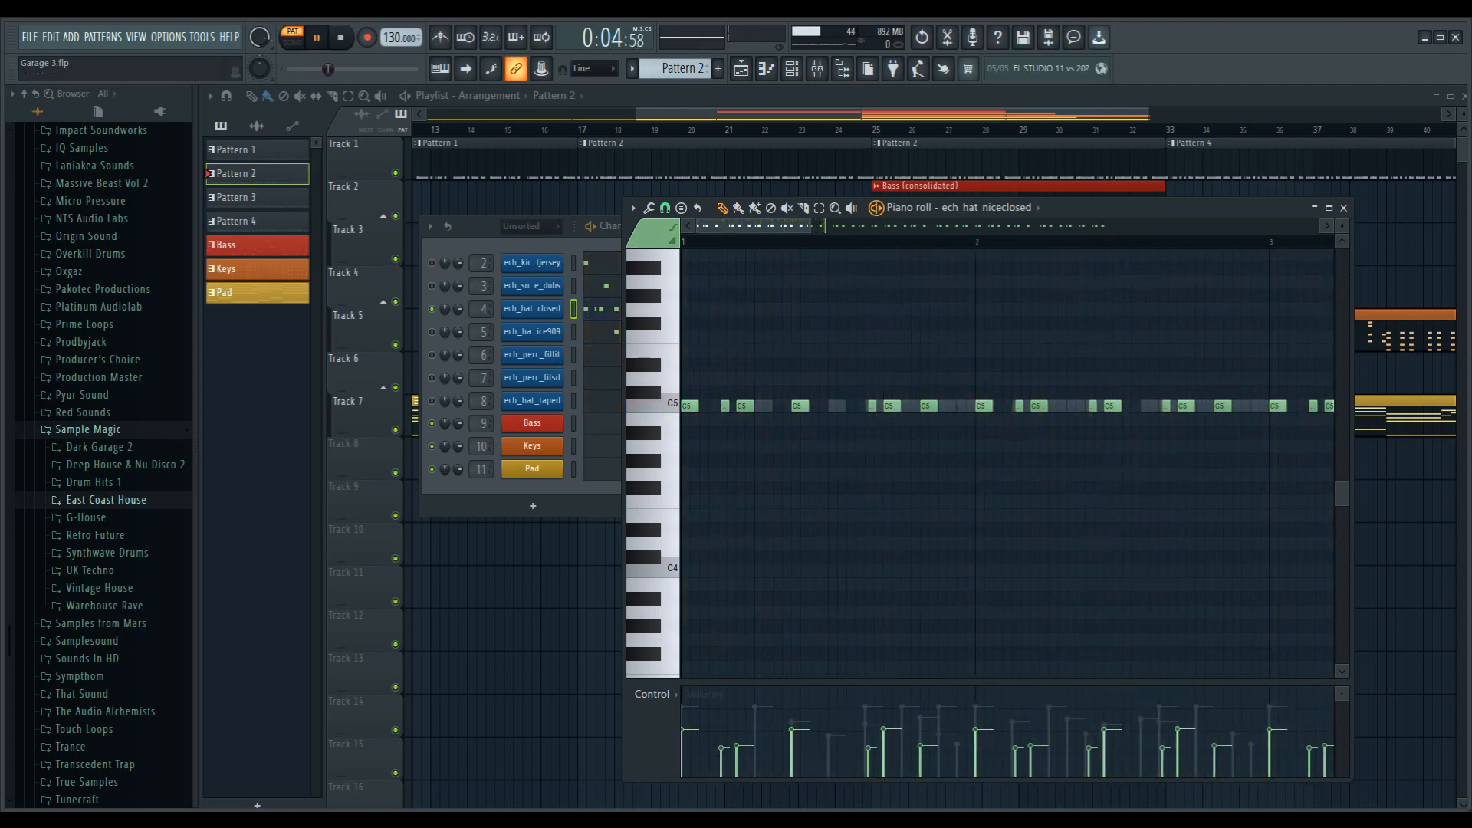
key("space")
Add three D5 notes above the first closed-hat notes at the start of bar 1
left_click(669, 379)
left_click_drag(738, 352, 724, 379)
left_click(742, 379)
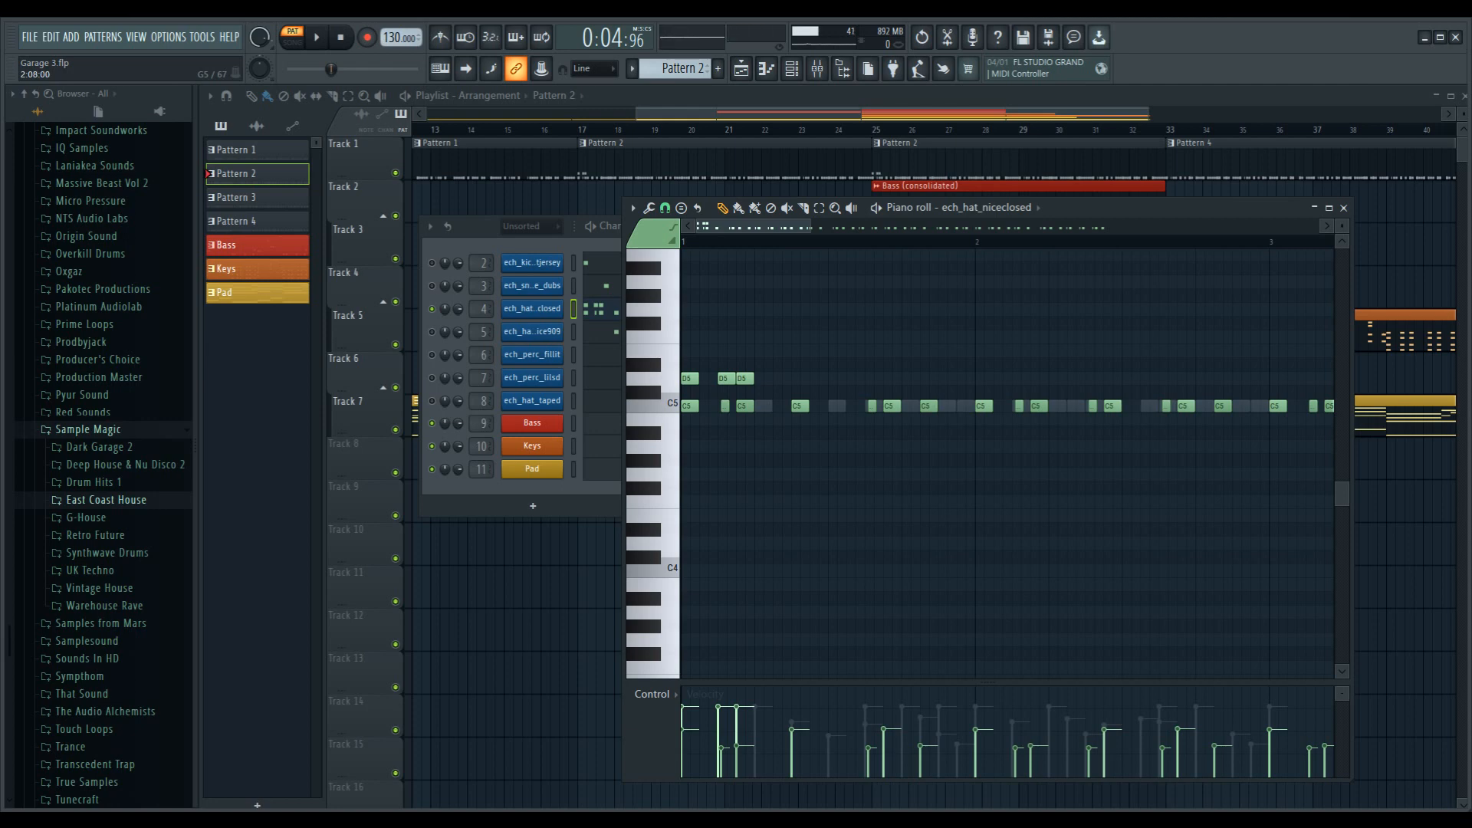
Delete the three added D5 notes and replay the closed-hat pattern
left_click(771, 207)
left_click(727, 378)
left_click(742, 378)
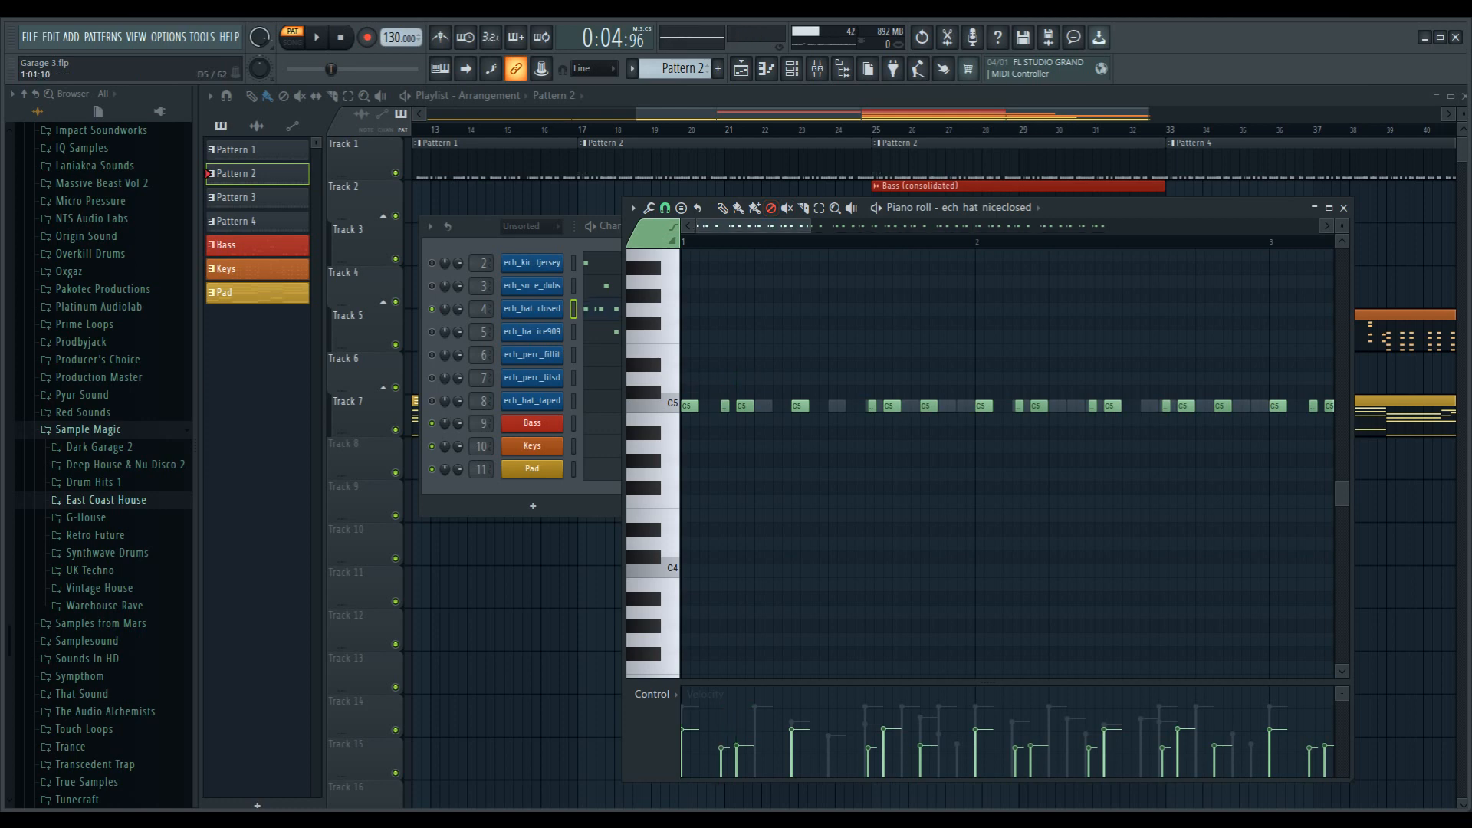
left_click(689, 378)
left_click(315, 37)
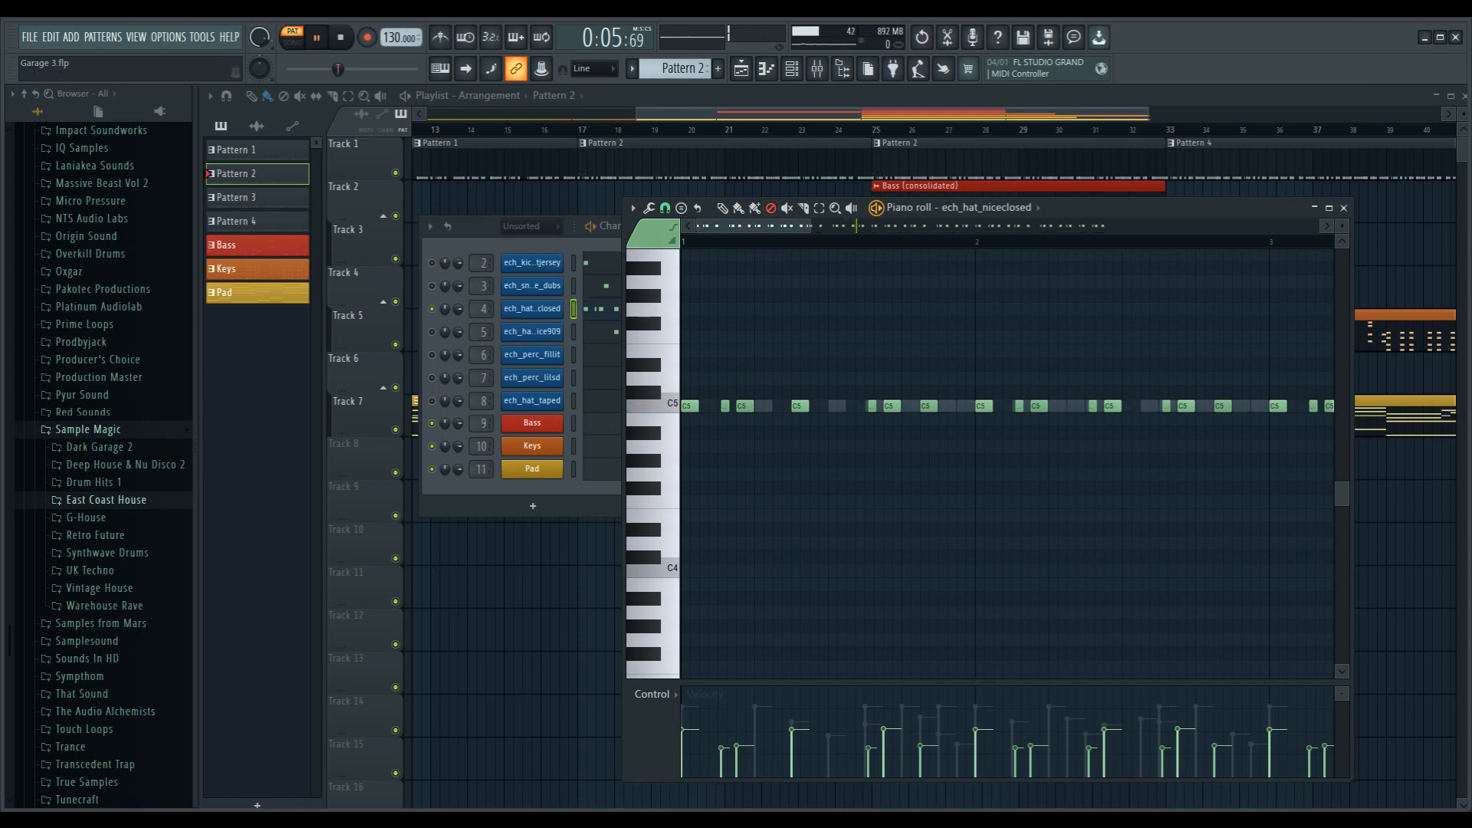
key("space")
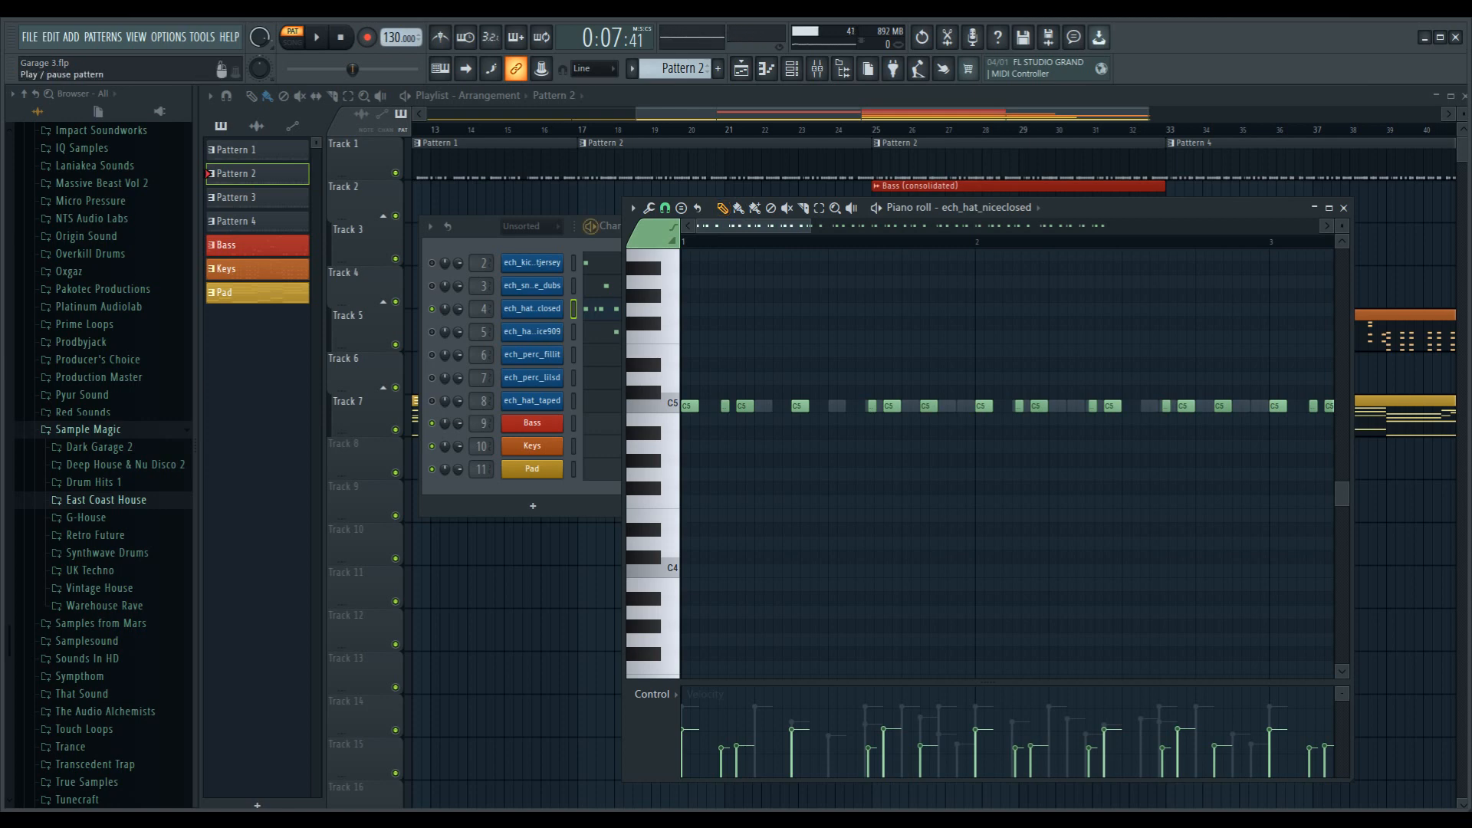
Open the ech_kick_fatjersey notes in the Piano roll and unmute the kick channel
left_click(609, 240)
left_click(619, 263)
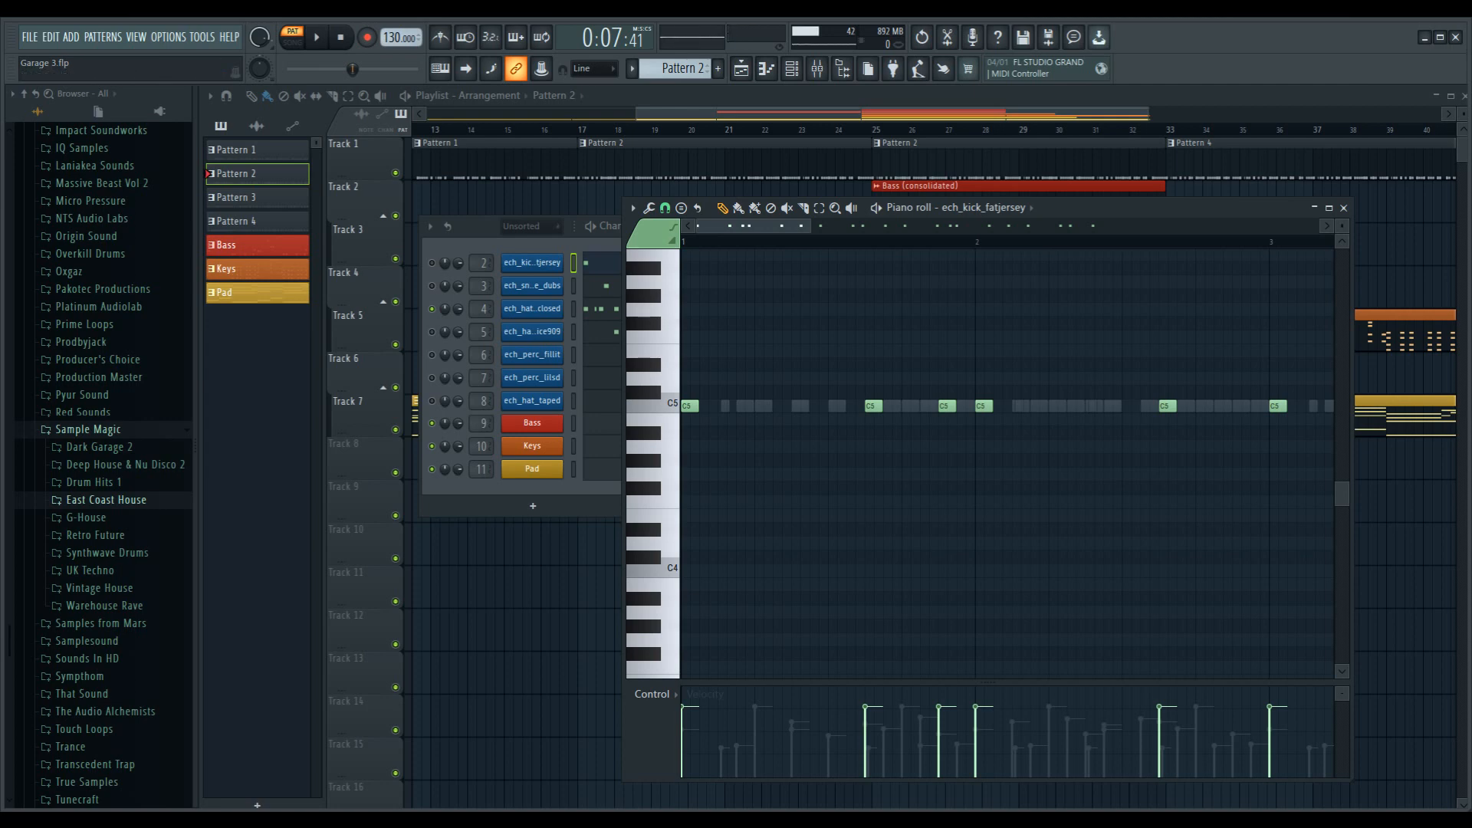
left_click(431, 263)
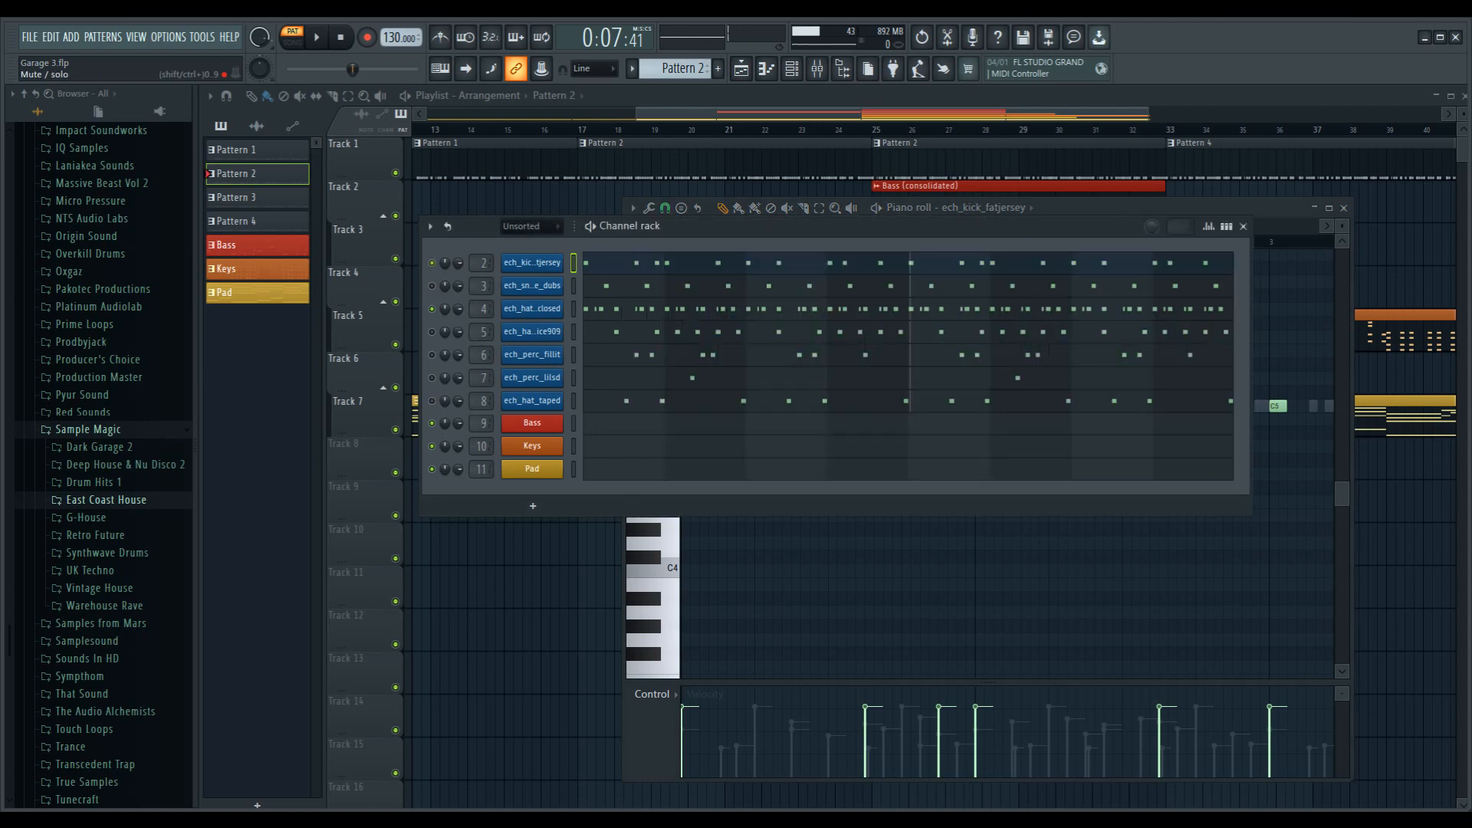
Play Pattern 2 with the kick and hats together, stop playback, and close the Channel rack and Piano roll
key("space")
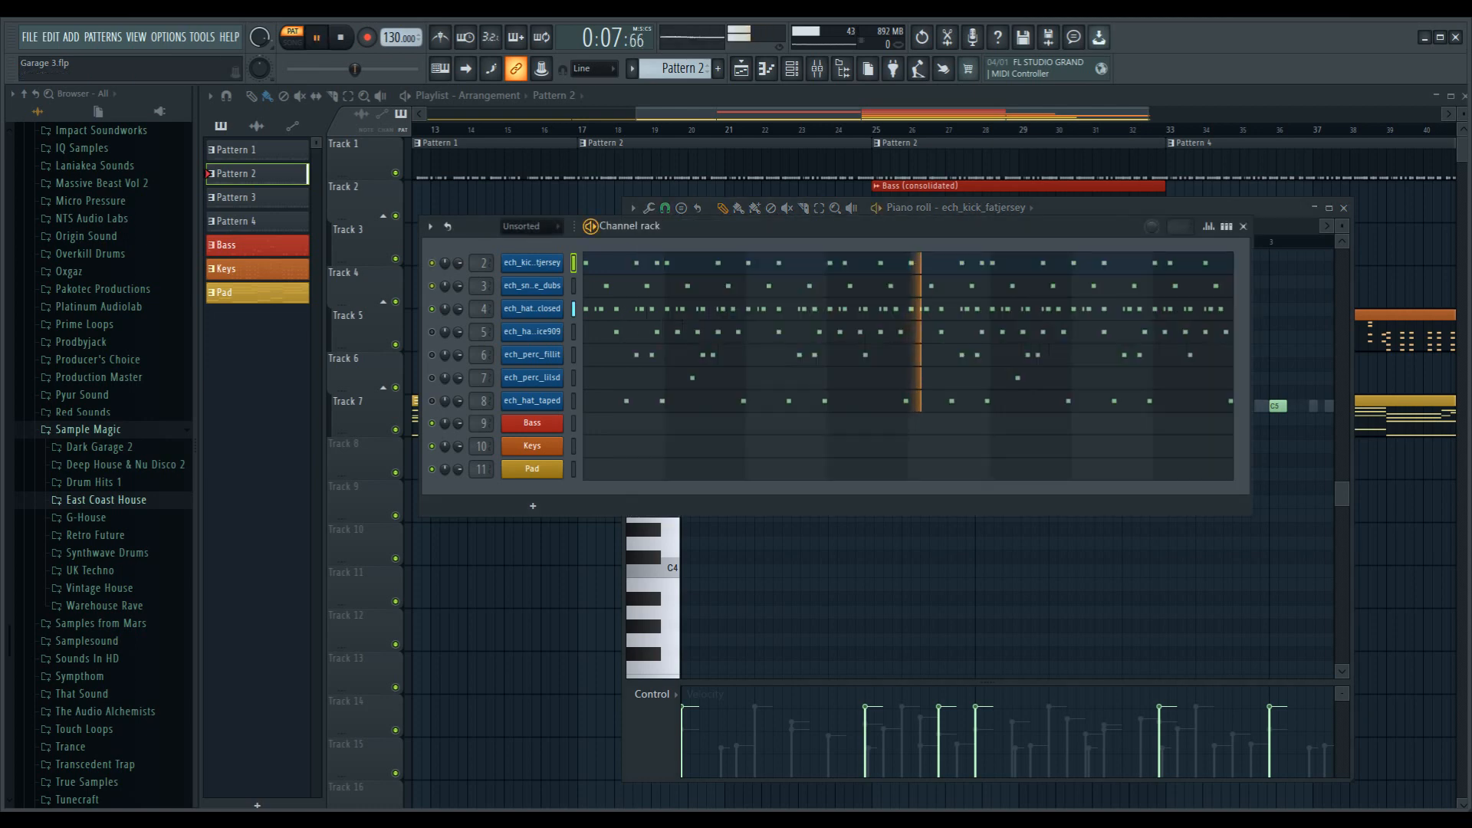
key("space")
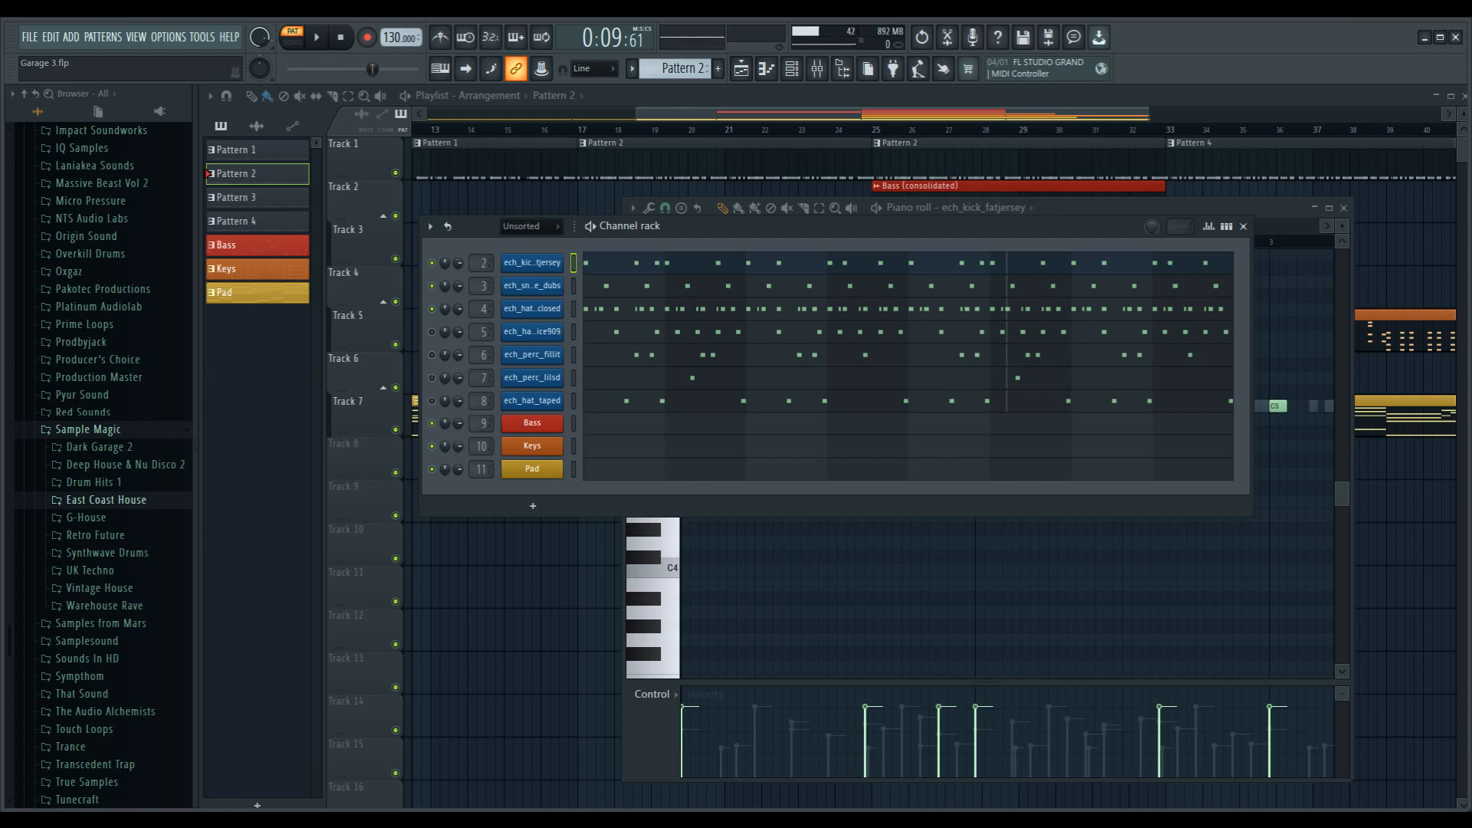
key("F12")
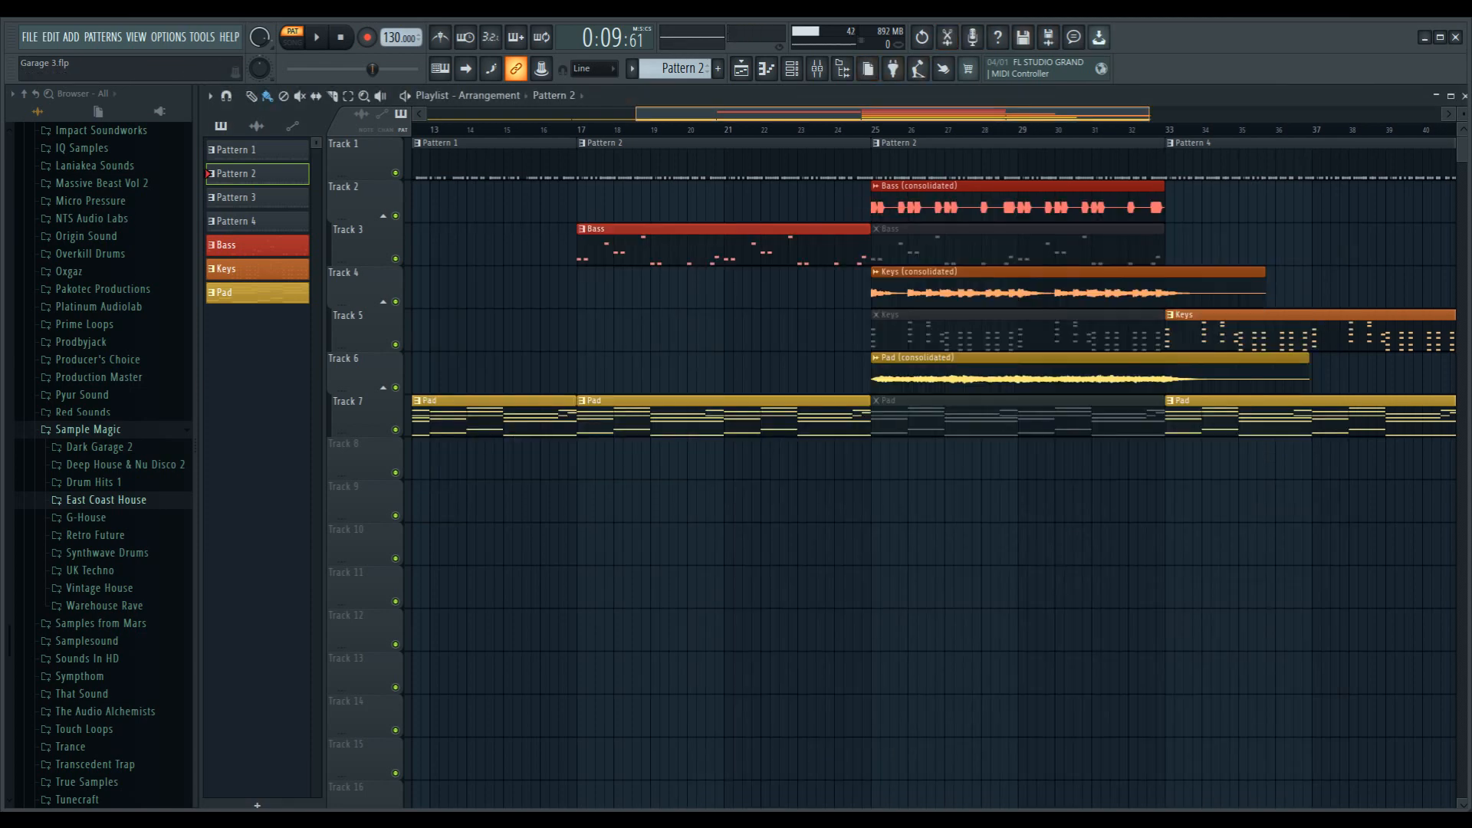
Select the Bass pattern from the Playlist, open its notes in the Piano roll, and play the bassline
scroll(928, 461, "right", 5)
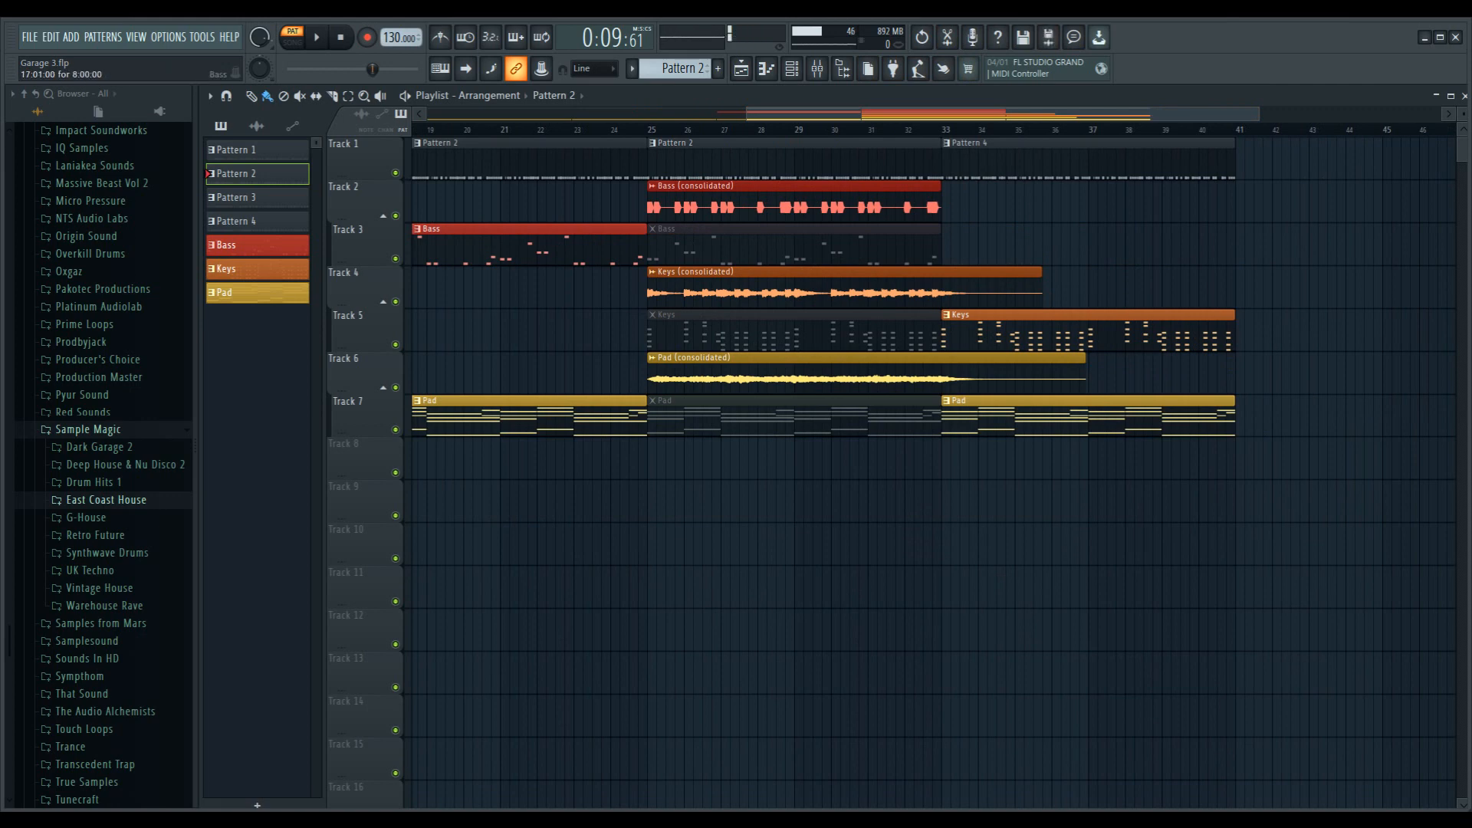
left_click(529, 244)
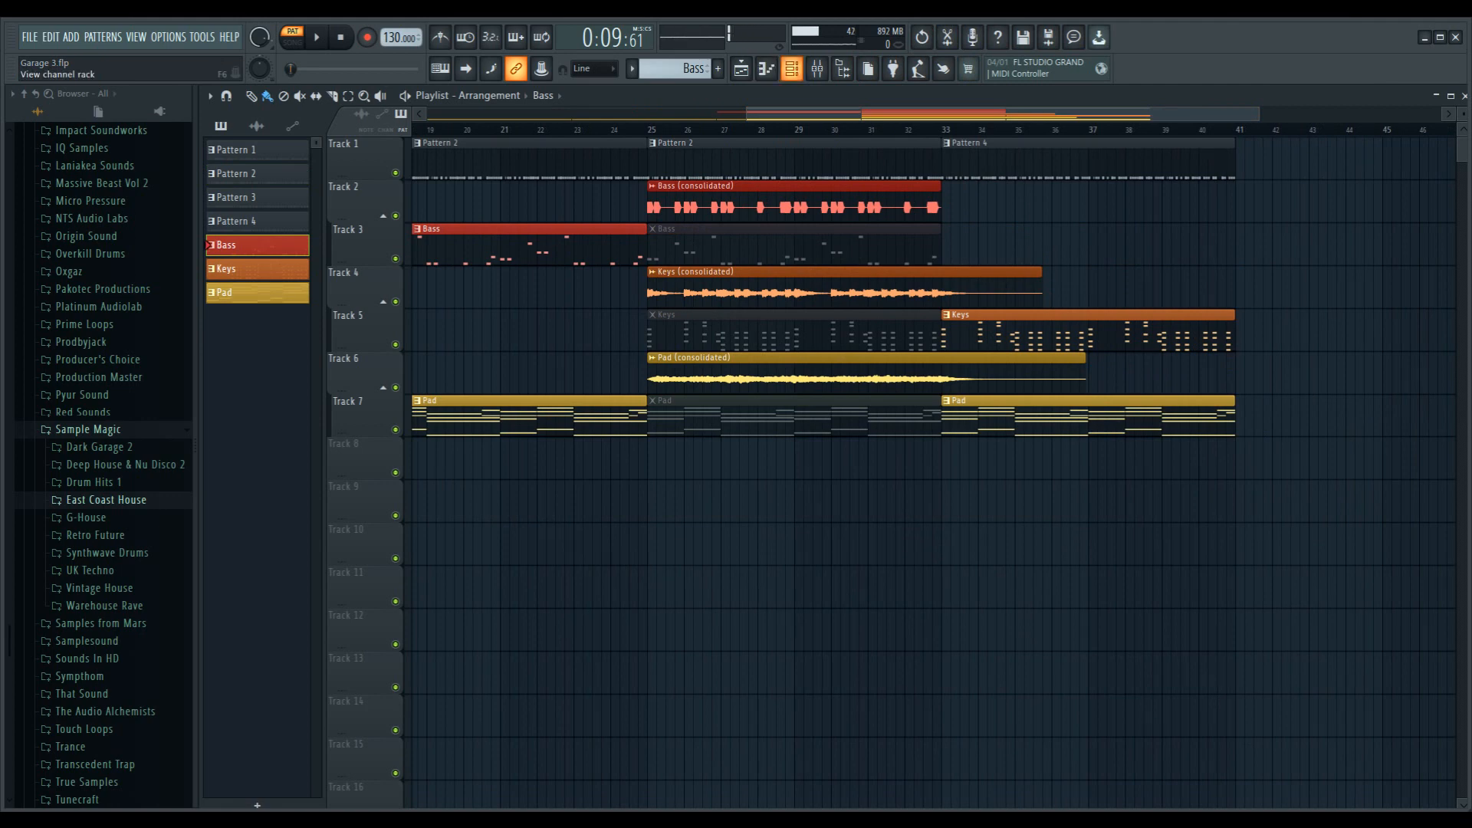
left_click(791, 69)
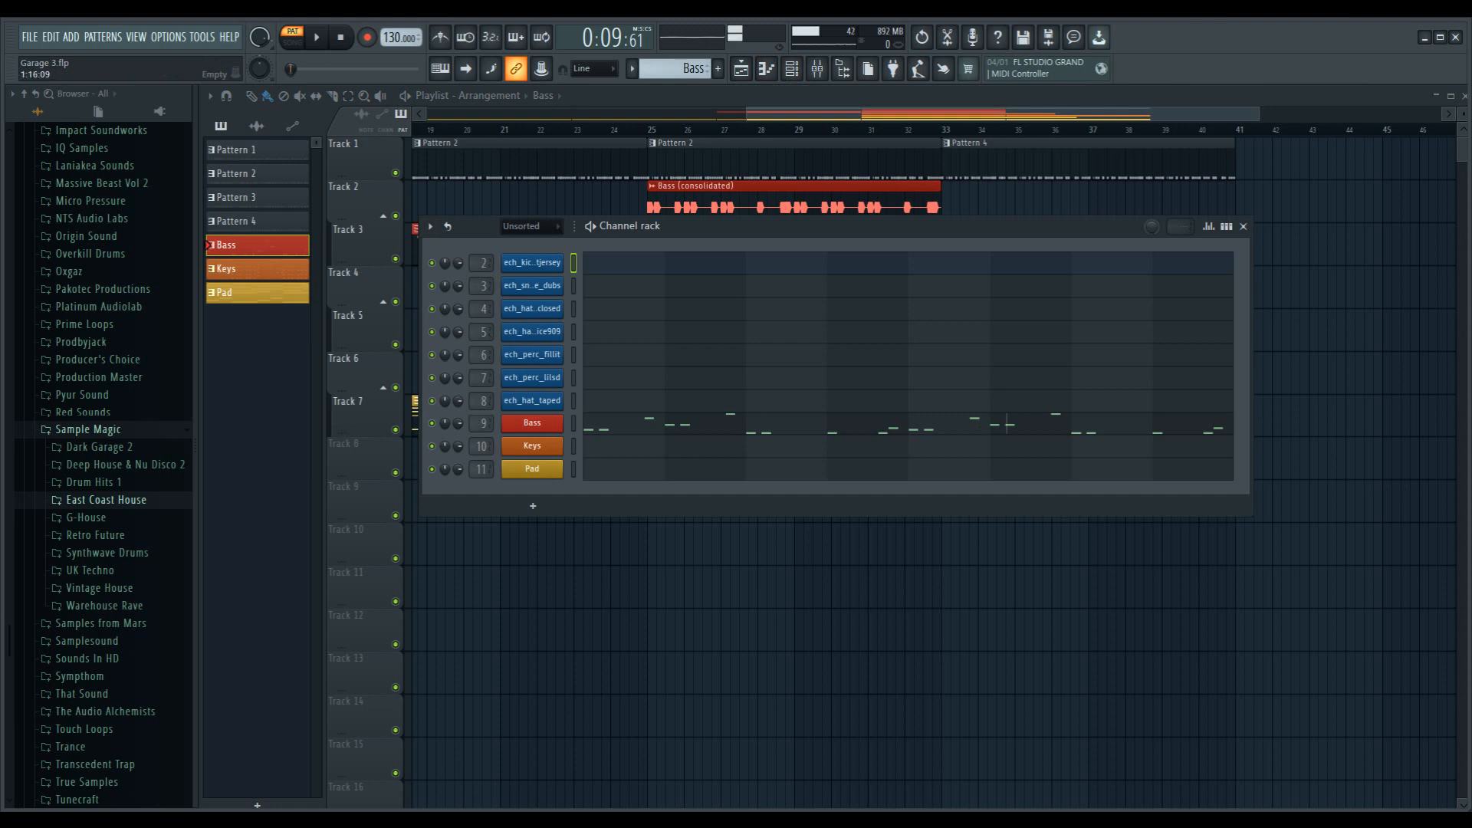
left_click(1007, 424)
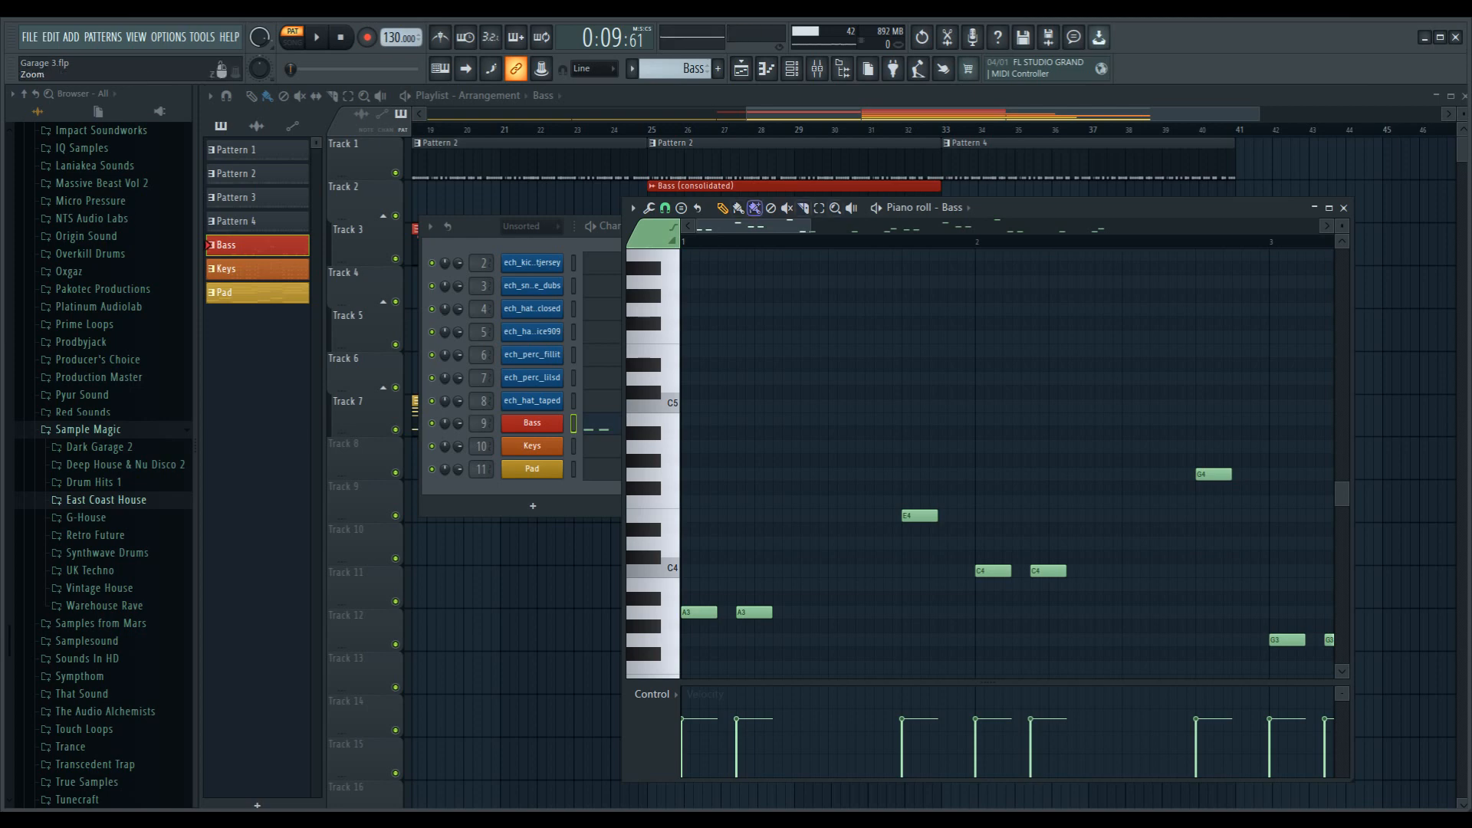
key("space")
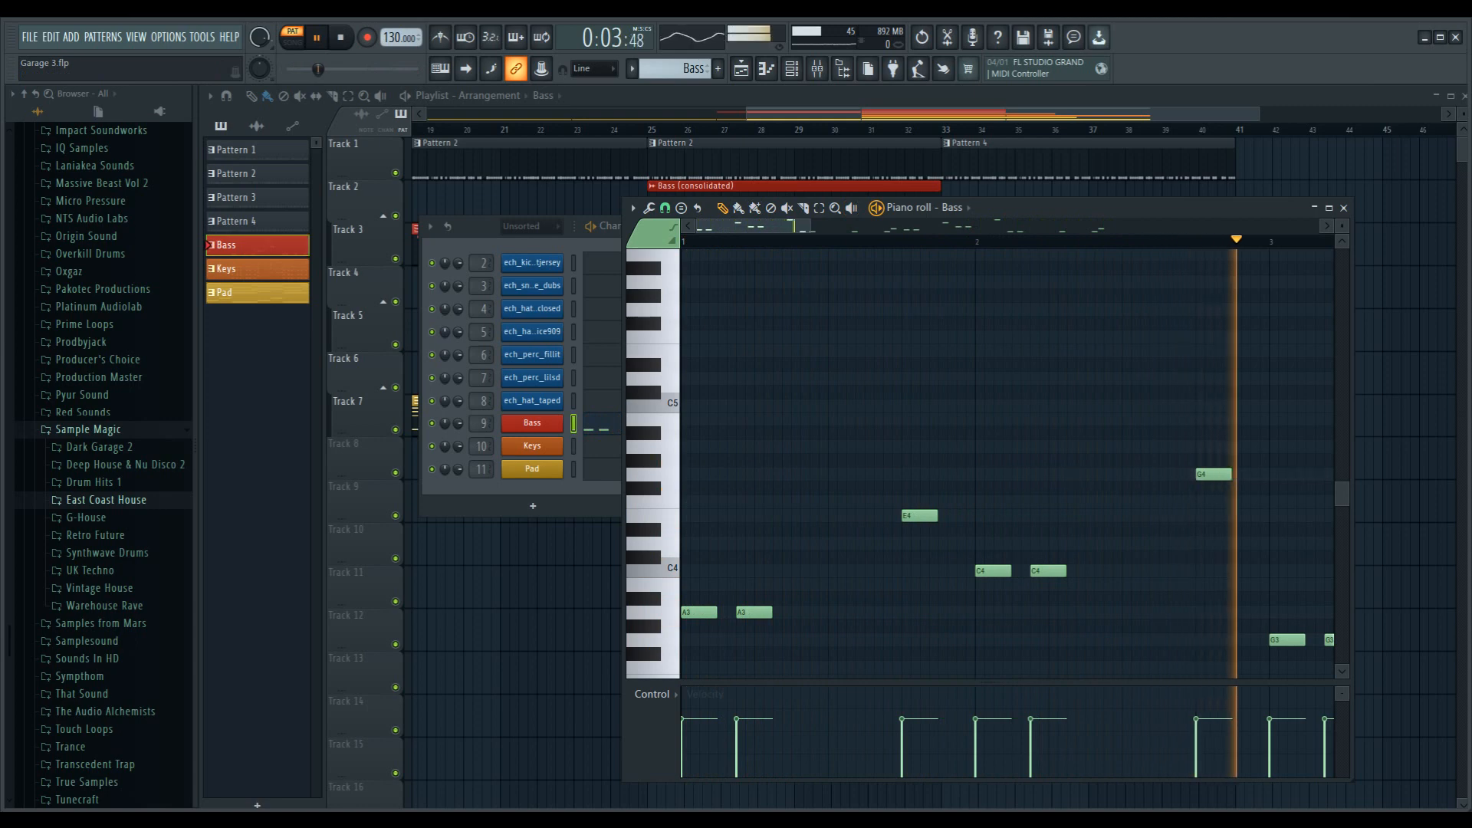
key("space")
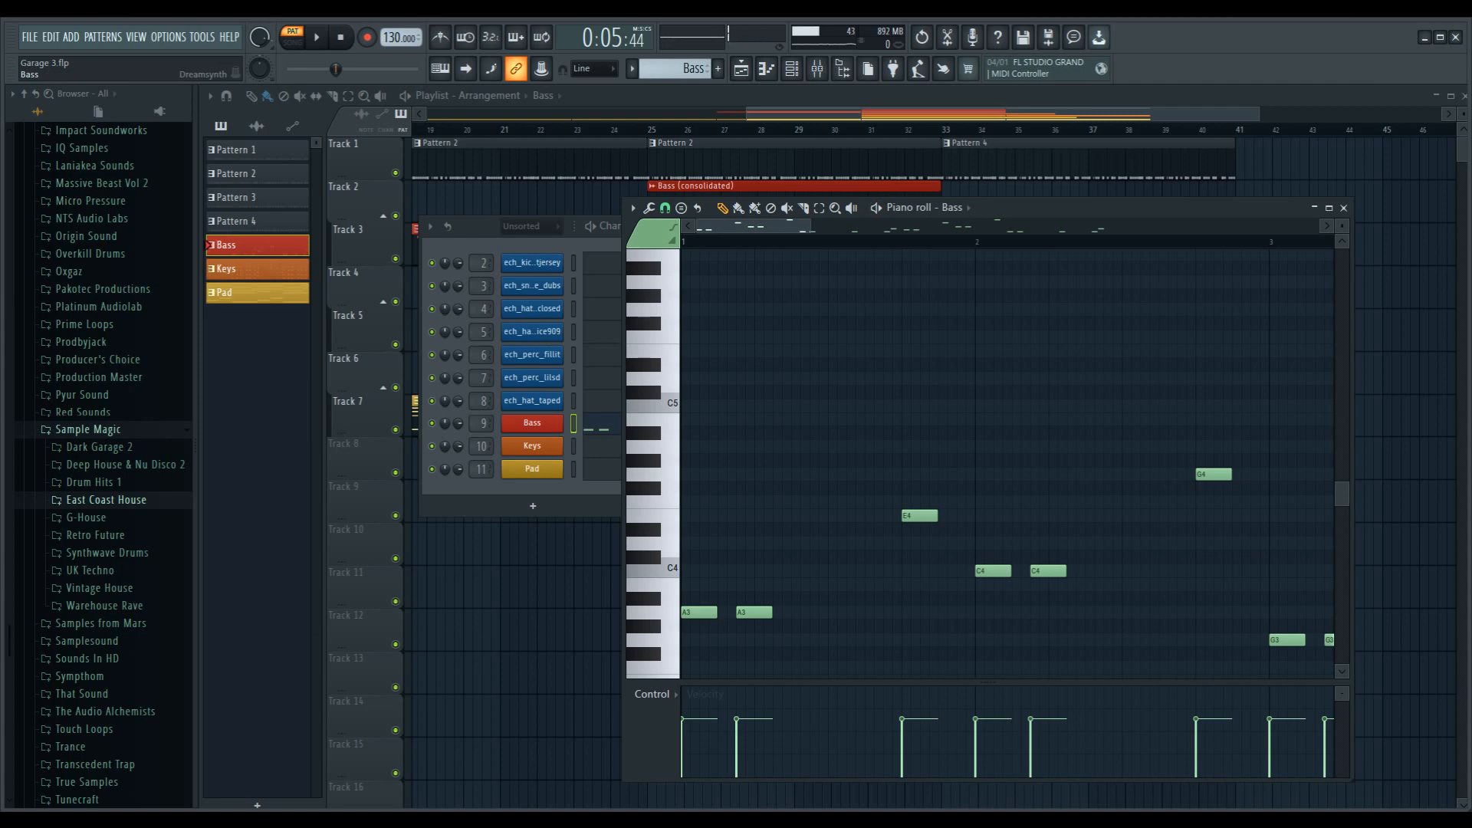
Open the Bass channel's DreamSynth instrument to view its preset, and close all open windows
left_click(532, 422)
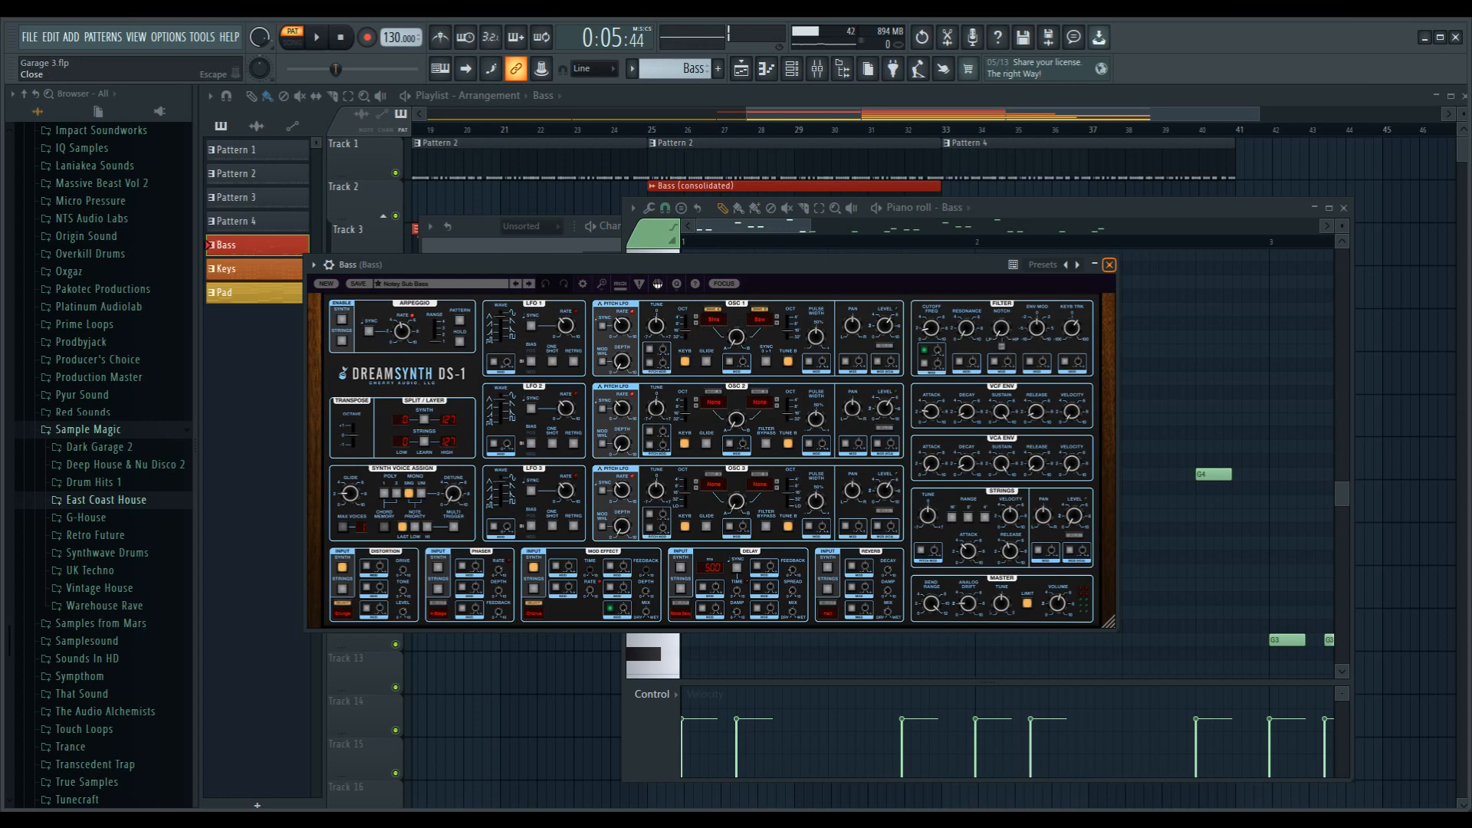
left_click(1109, 265)
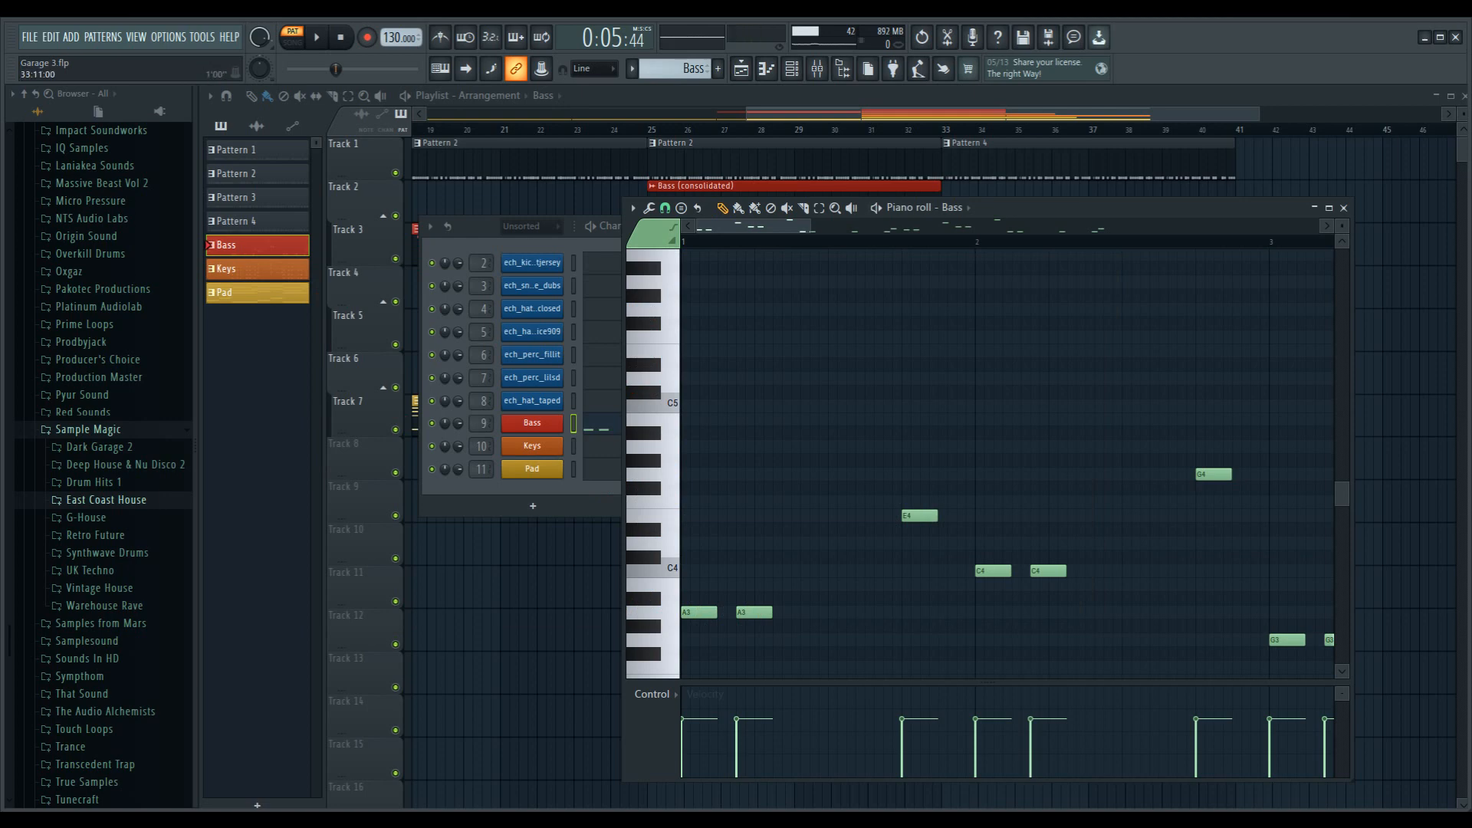
key("F12")
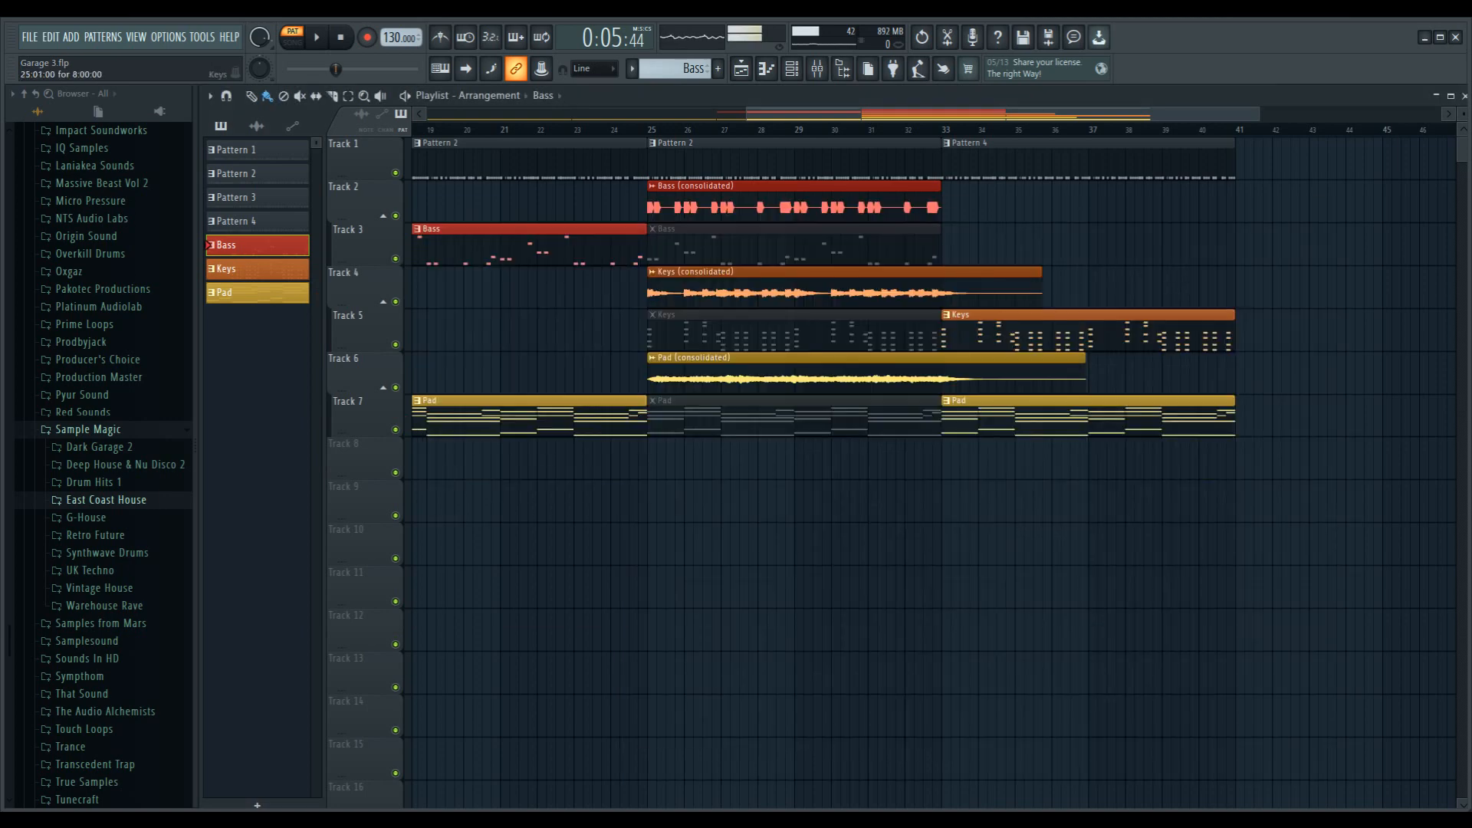
Select the Keys pattern from the Playlist, open its notes in the Piano roll, and audition the A4 root
left_click(997, 316)
left_click(817, 69)
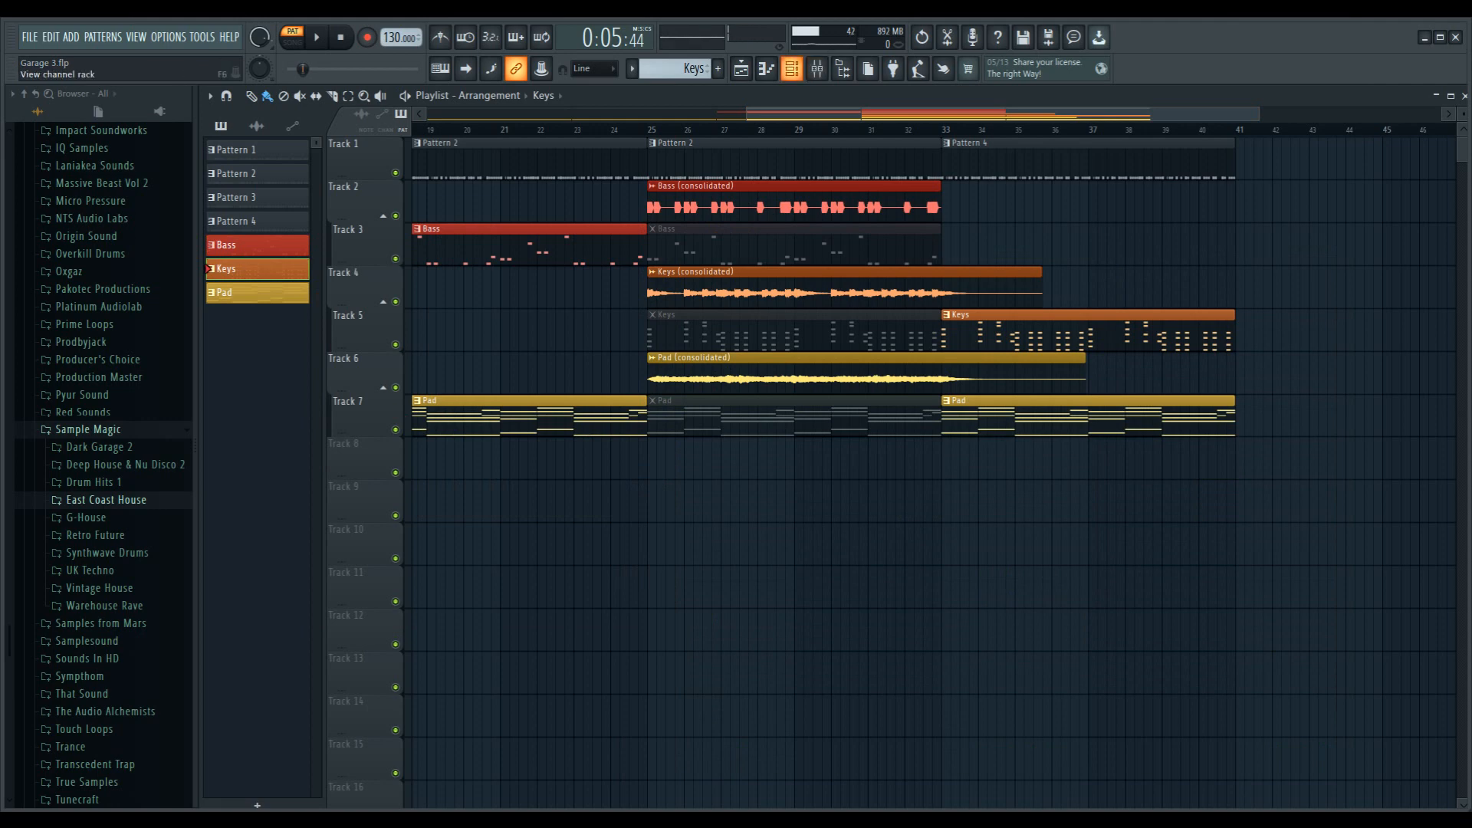
left_click(792, 69)
left_click(823, 447)
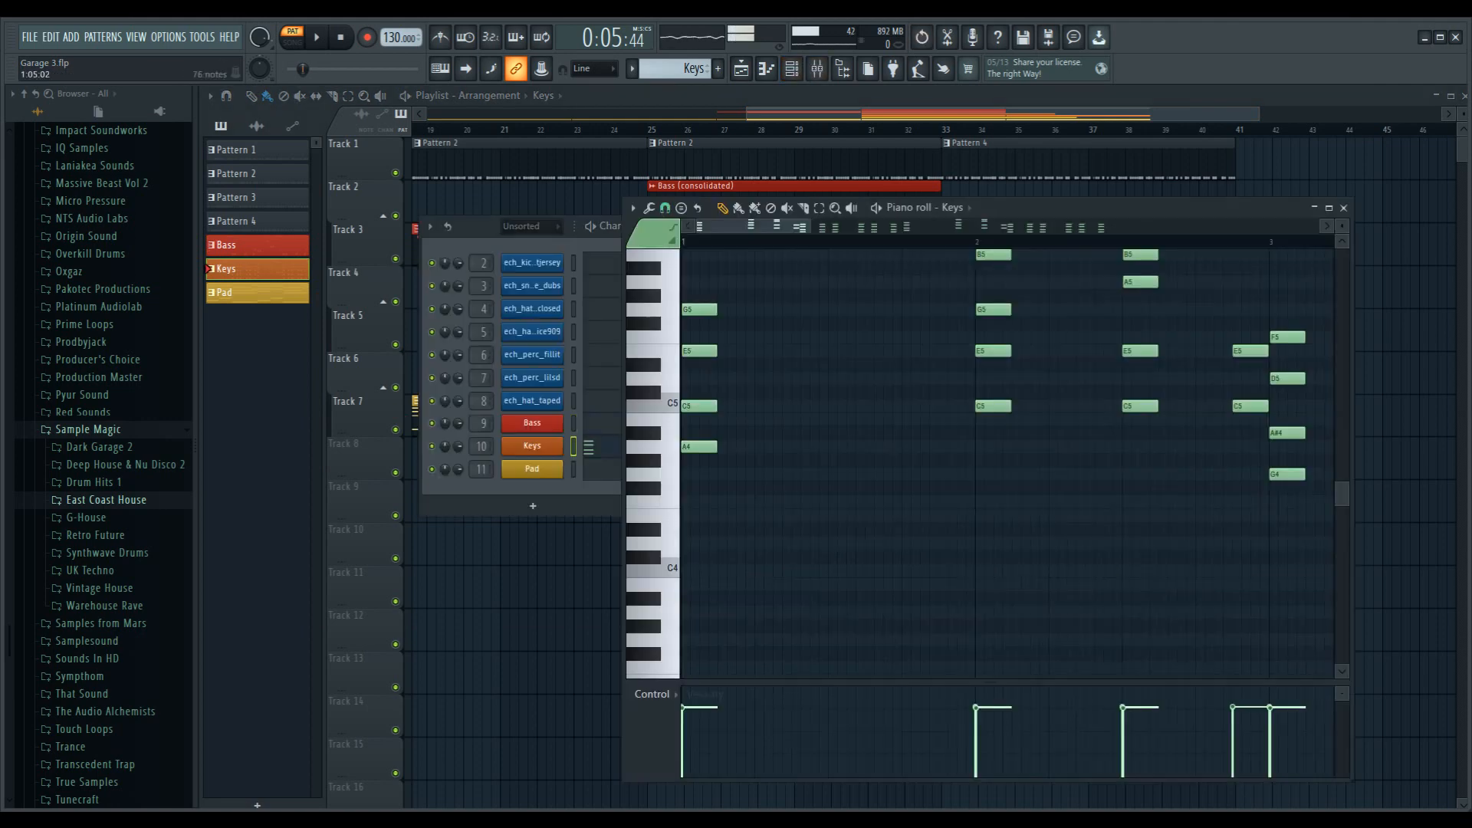
left_click_drag(669, 283, 670, 242)
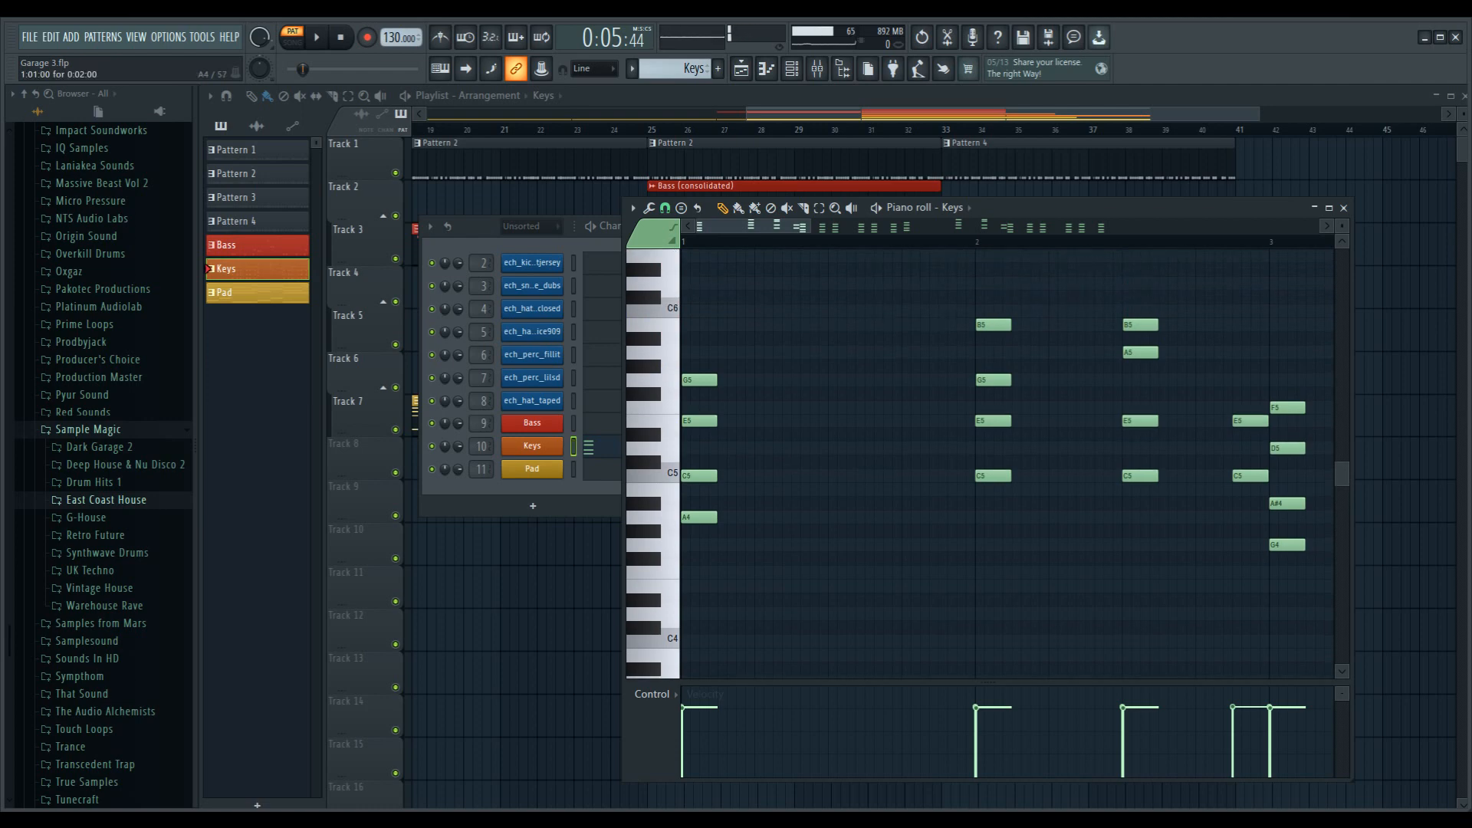
left_click(669, 518)
Play the Keys pattern from the start and reset playback to the beginning
left_click(340, 37)
key("space")
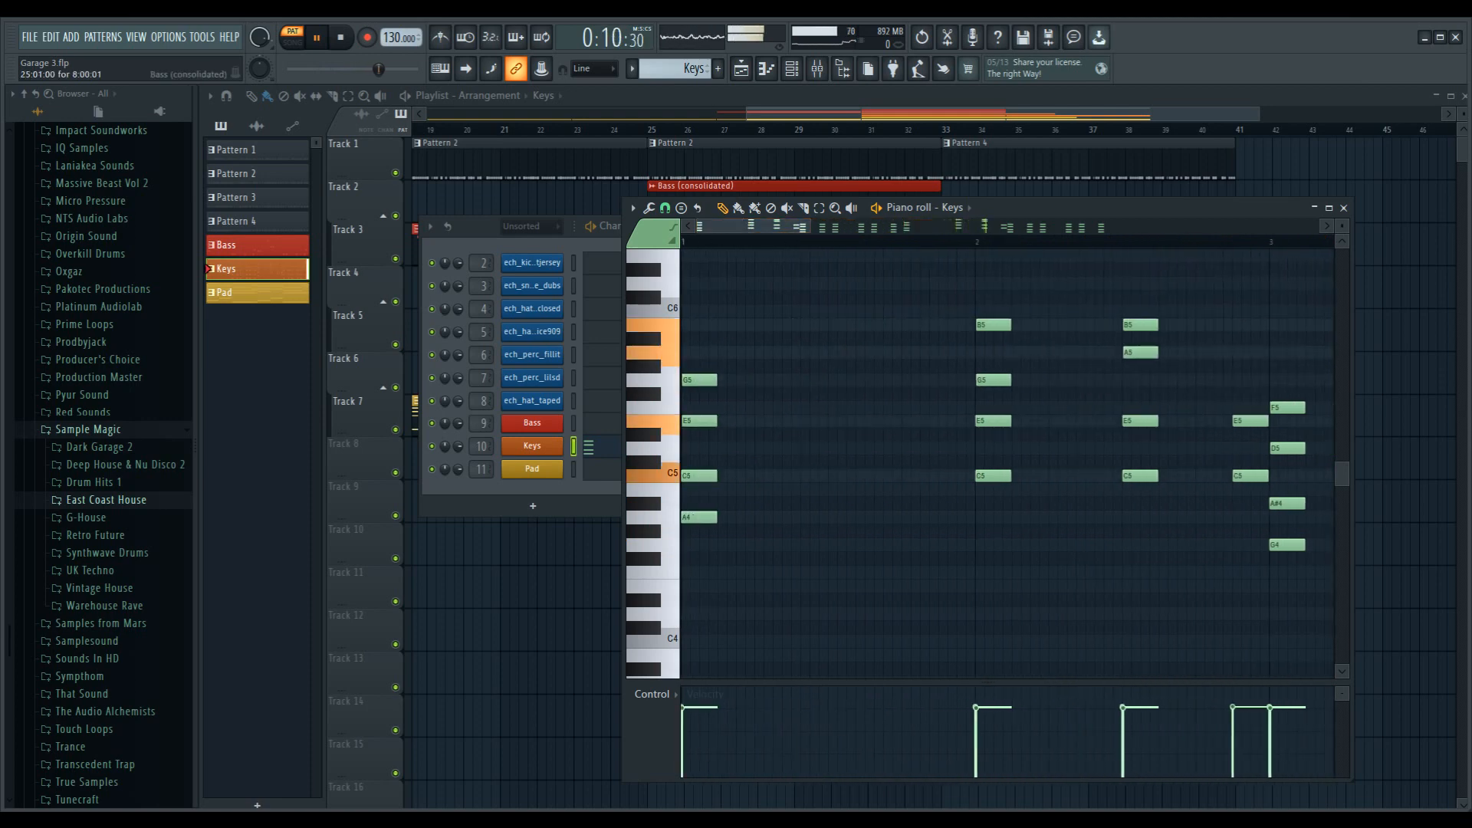
key("space")
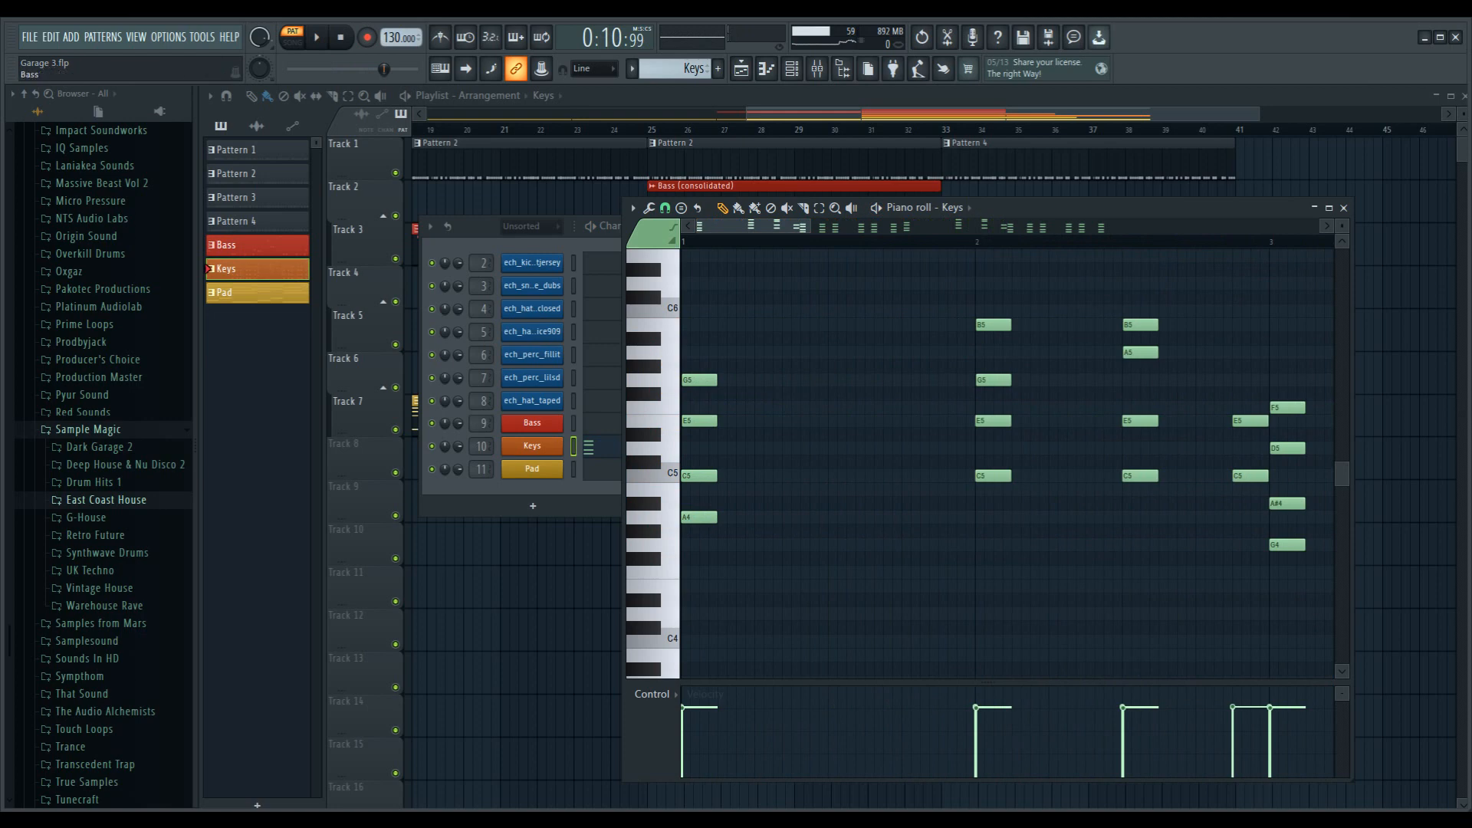
left_click(341, 36)
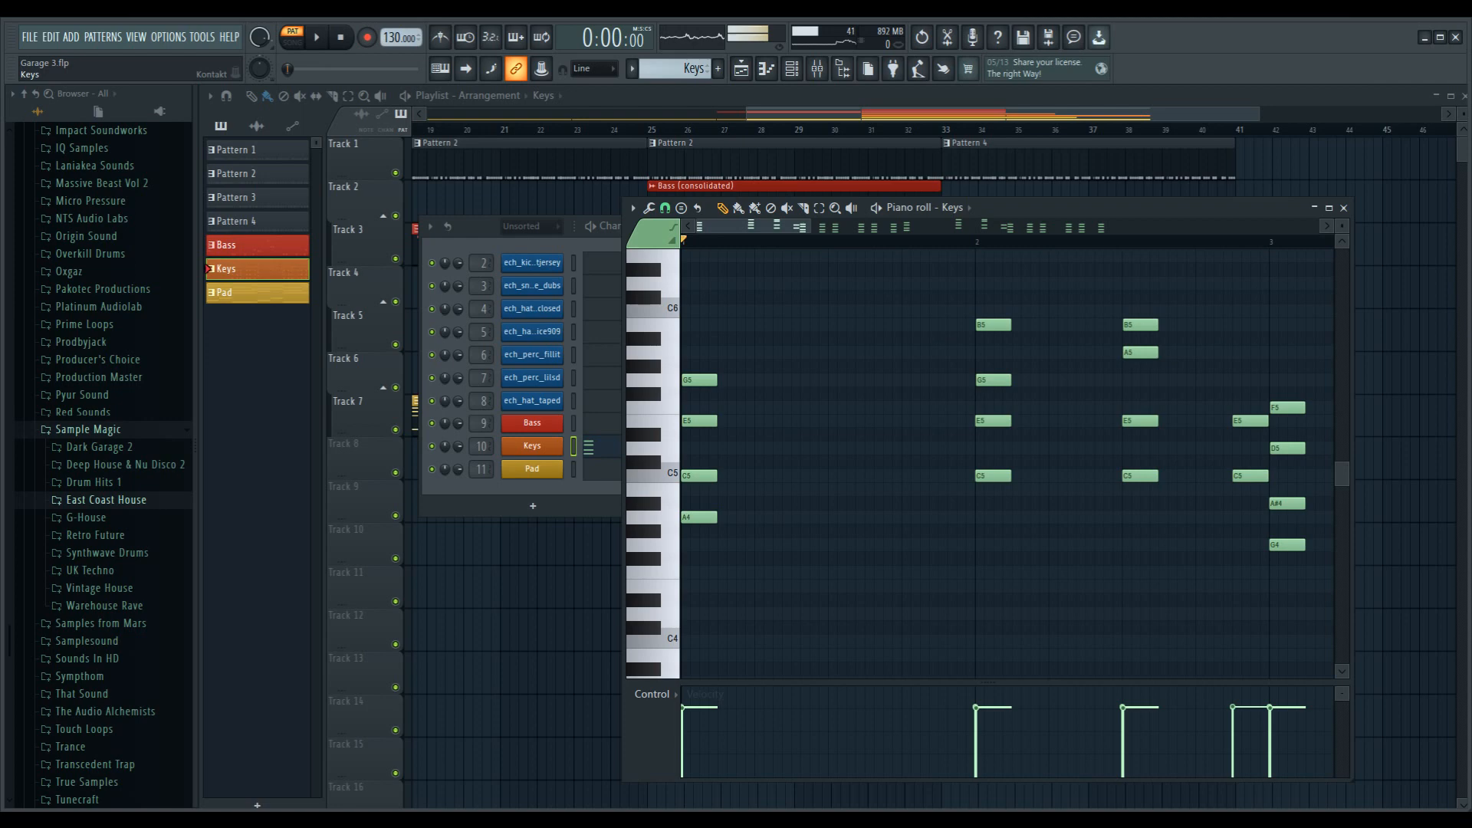
Open the Keys channel's Kontakt instrument to view the Hybrid Keys patch, and close all open windows
left_click(532, 446)
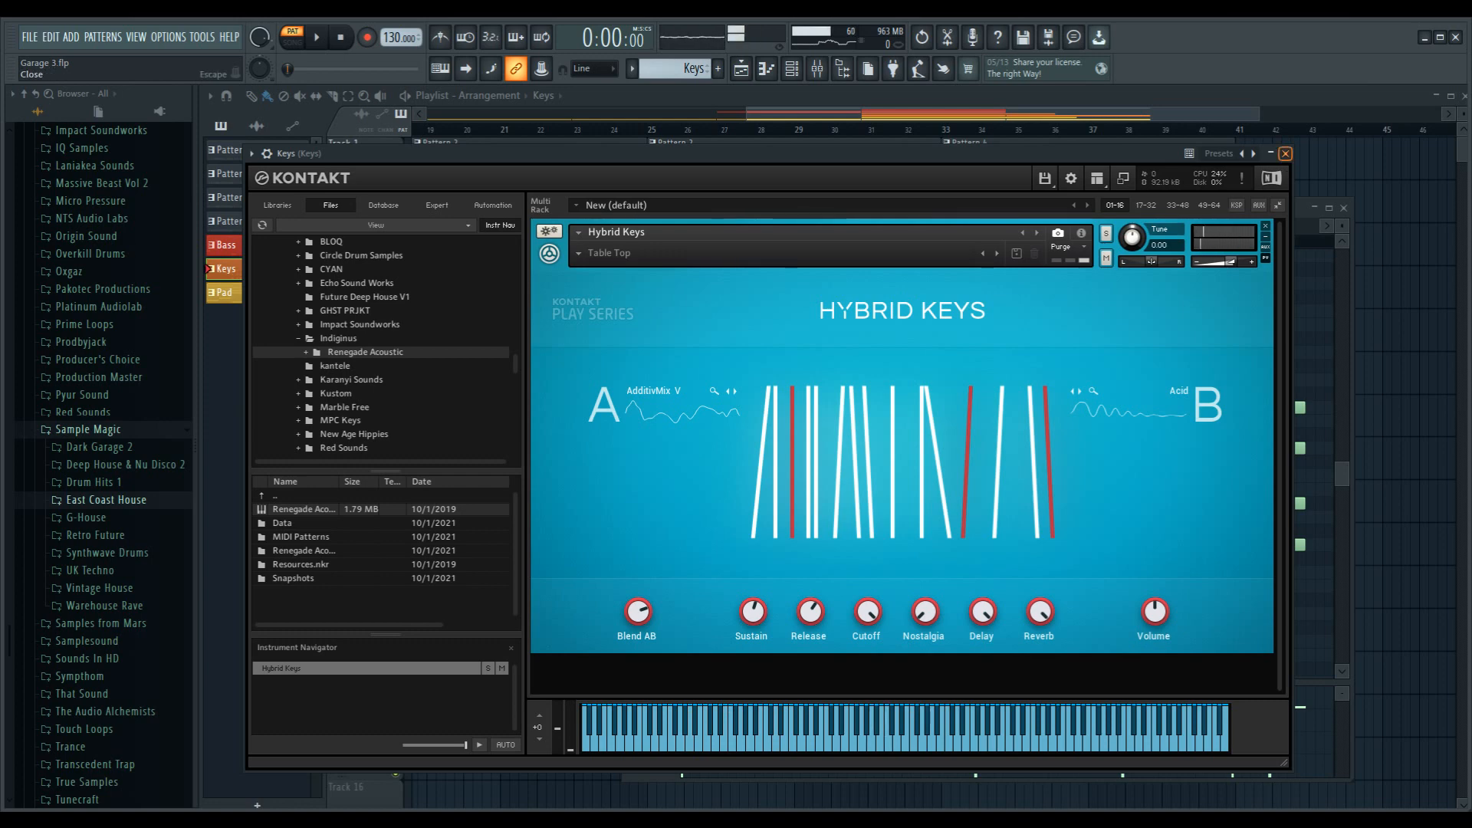
left_click(1287, 153)
left_click(1344, 207)
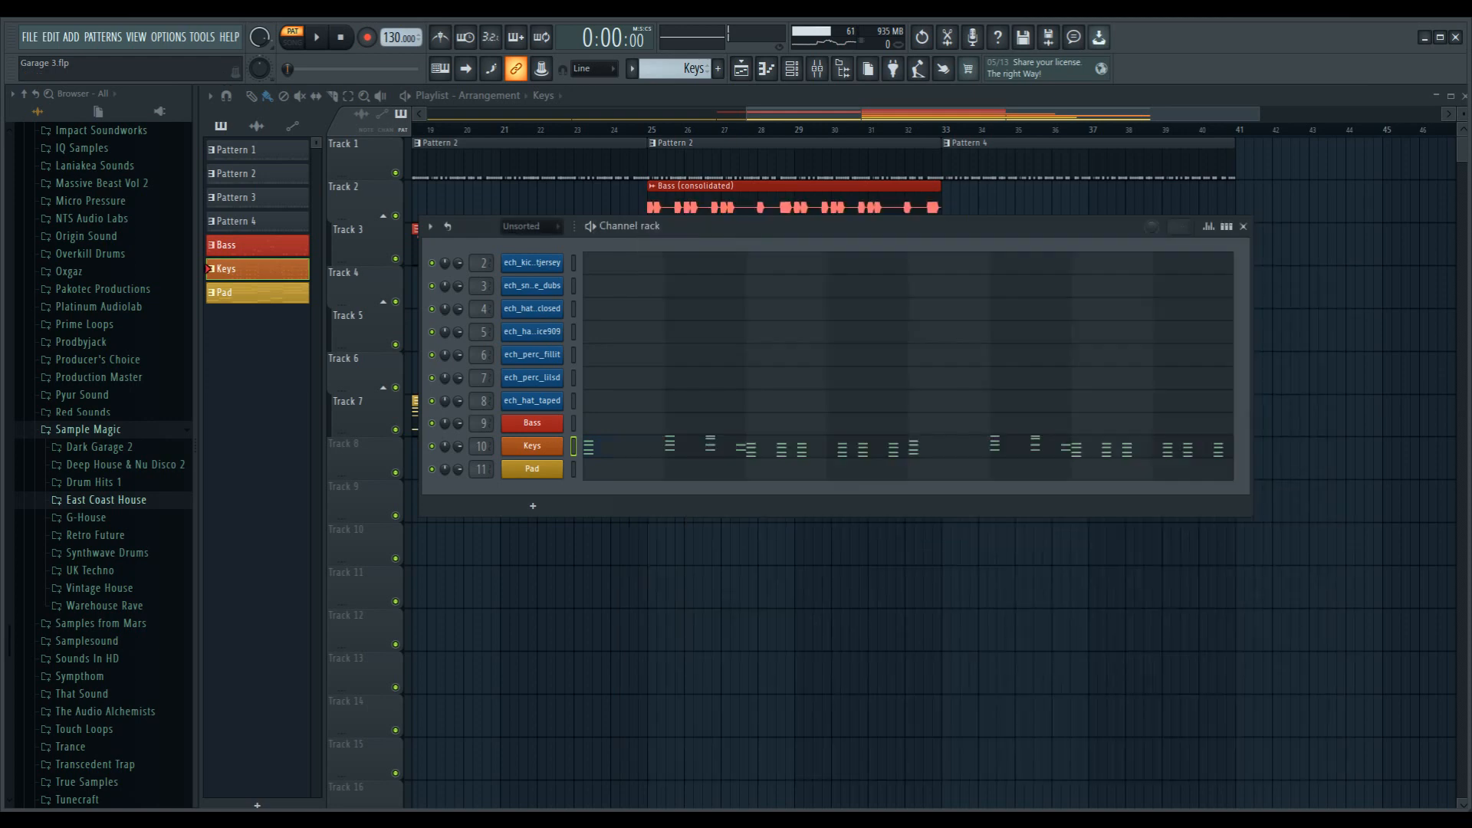
left_click(1244, 227)
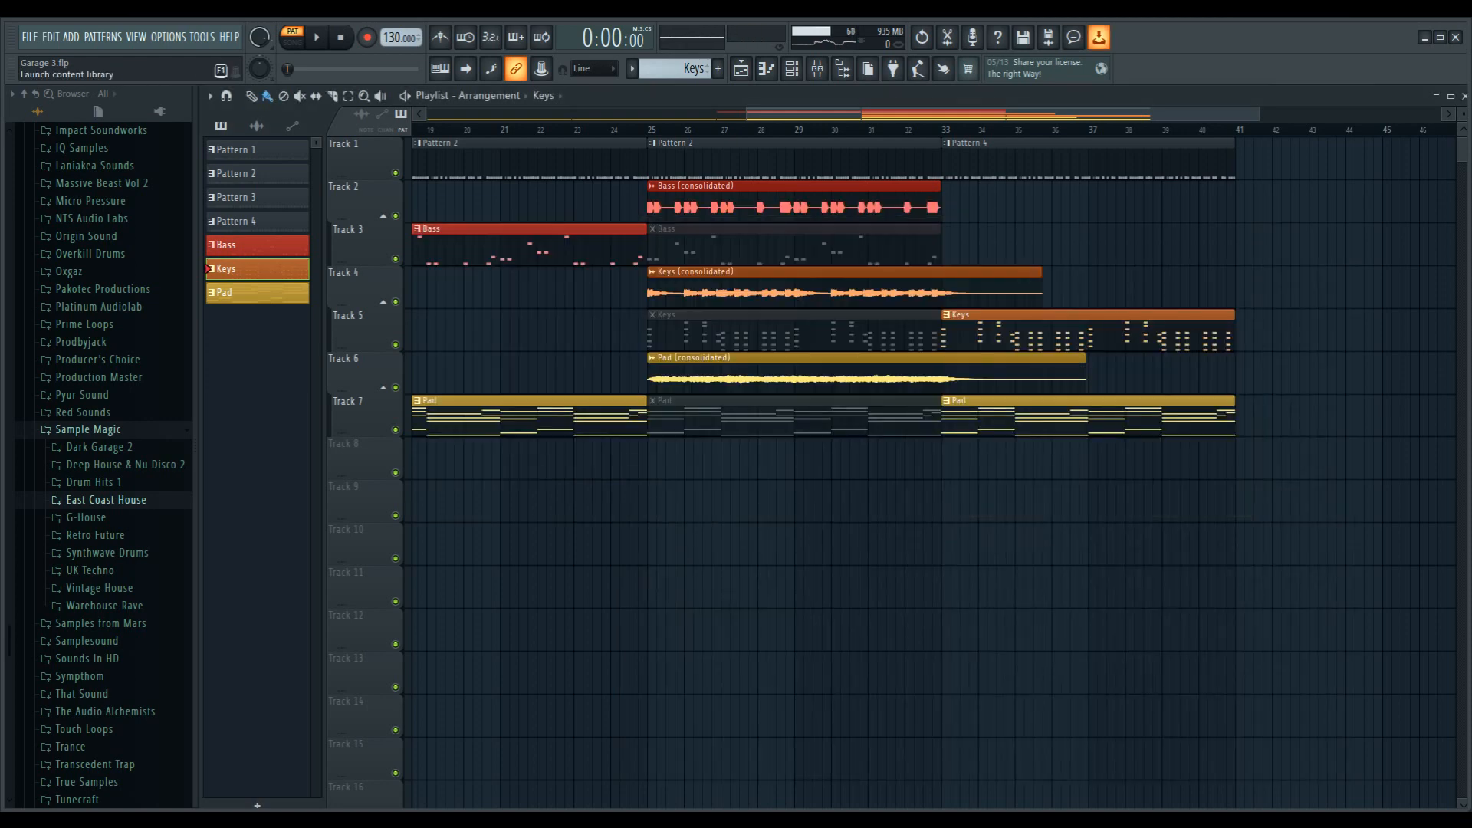
Select the Pad pattern from the Playlist, open its notes in the Piano roll, and audition the A3 root
left_click(997, 411)
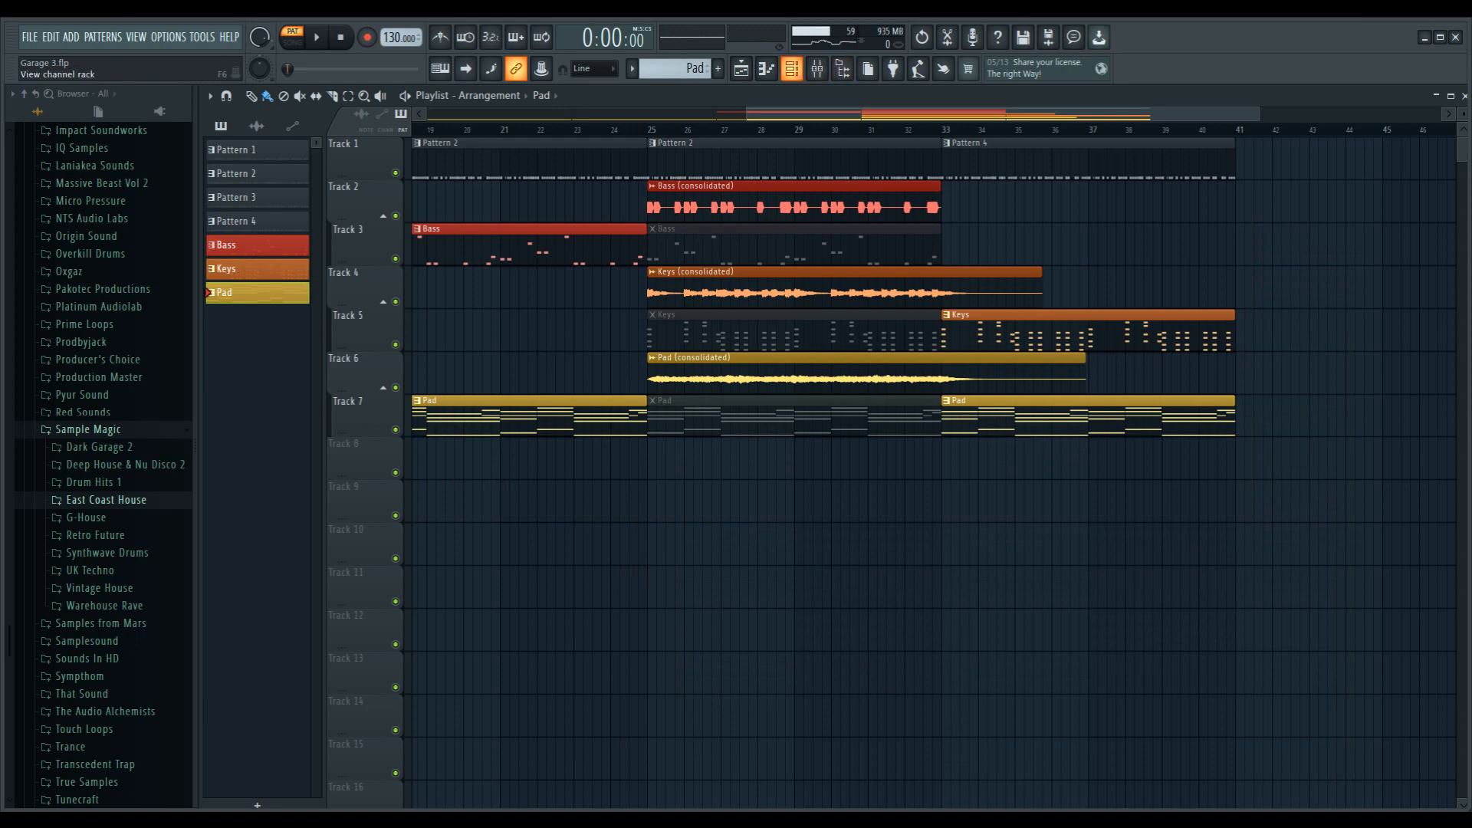
left_click(792, 68)
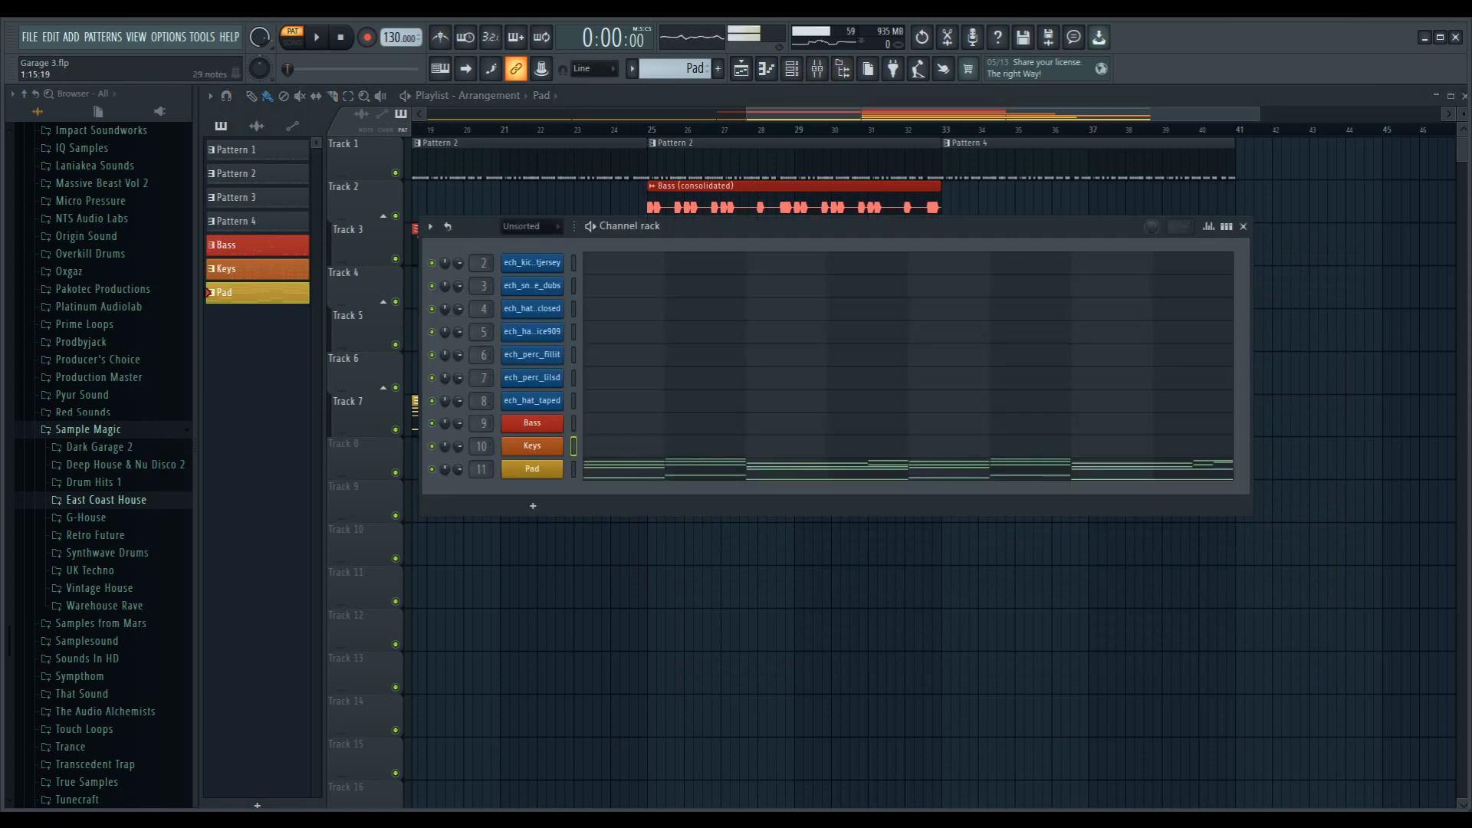
left_click(658, 469)
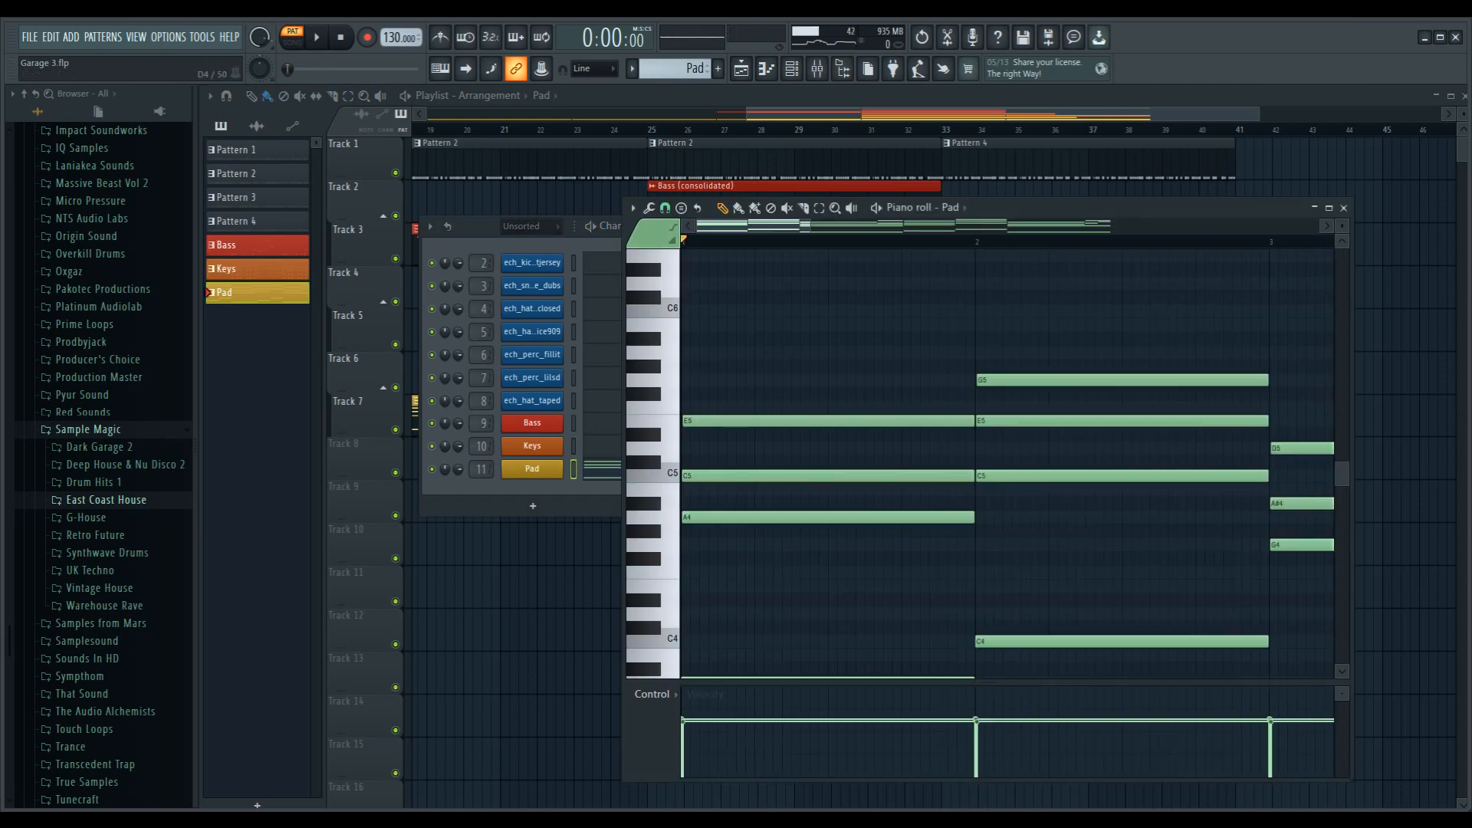
left_click(662, 615)
scroll(661, 615, "down", 4)
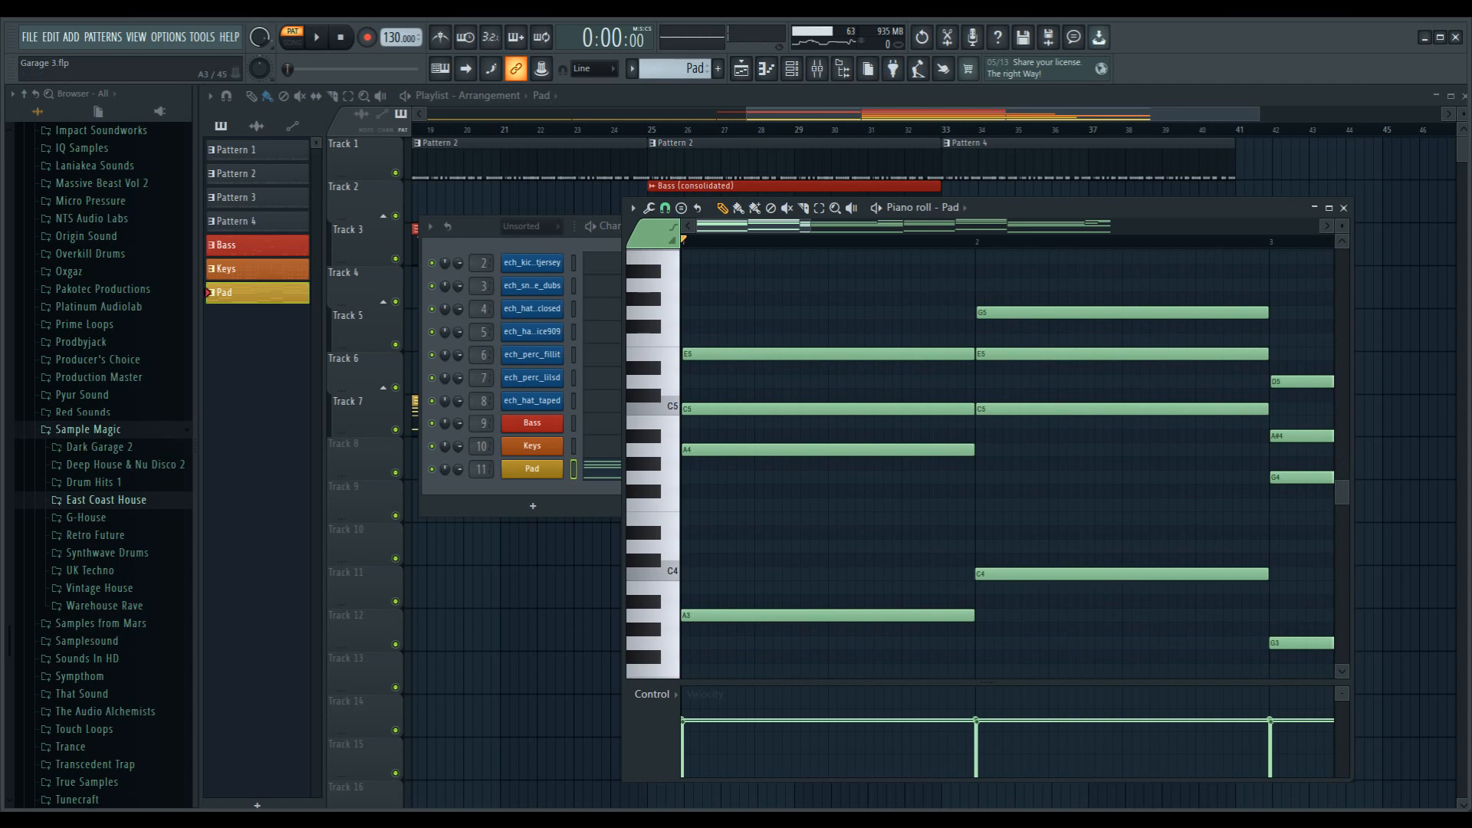
left_click(652, 615)
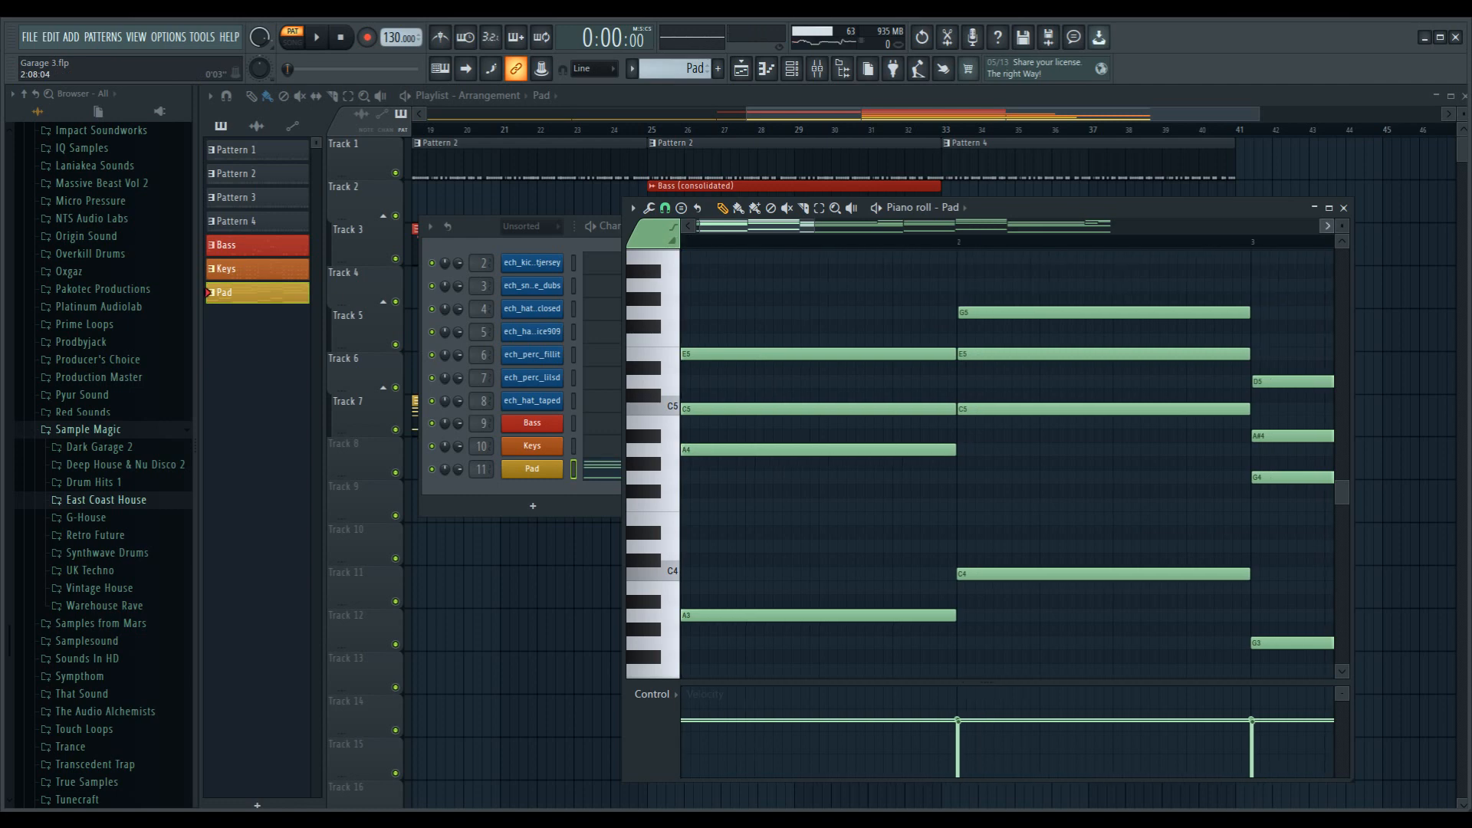
Examine the Pad chords through to the end of the pattern and return to bar 1
scroll(1009, 461, "right", 6)
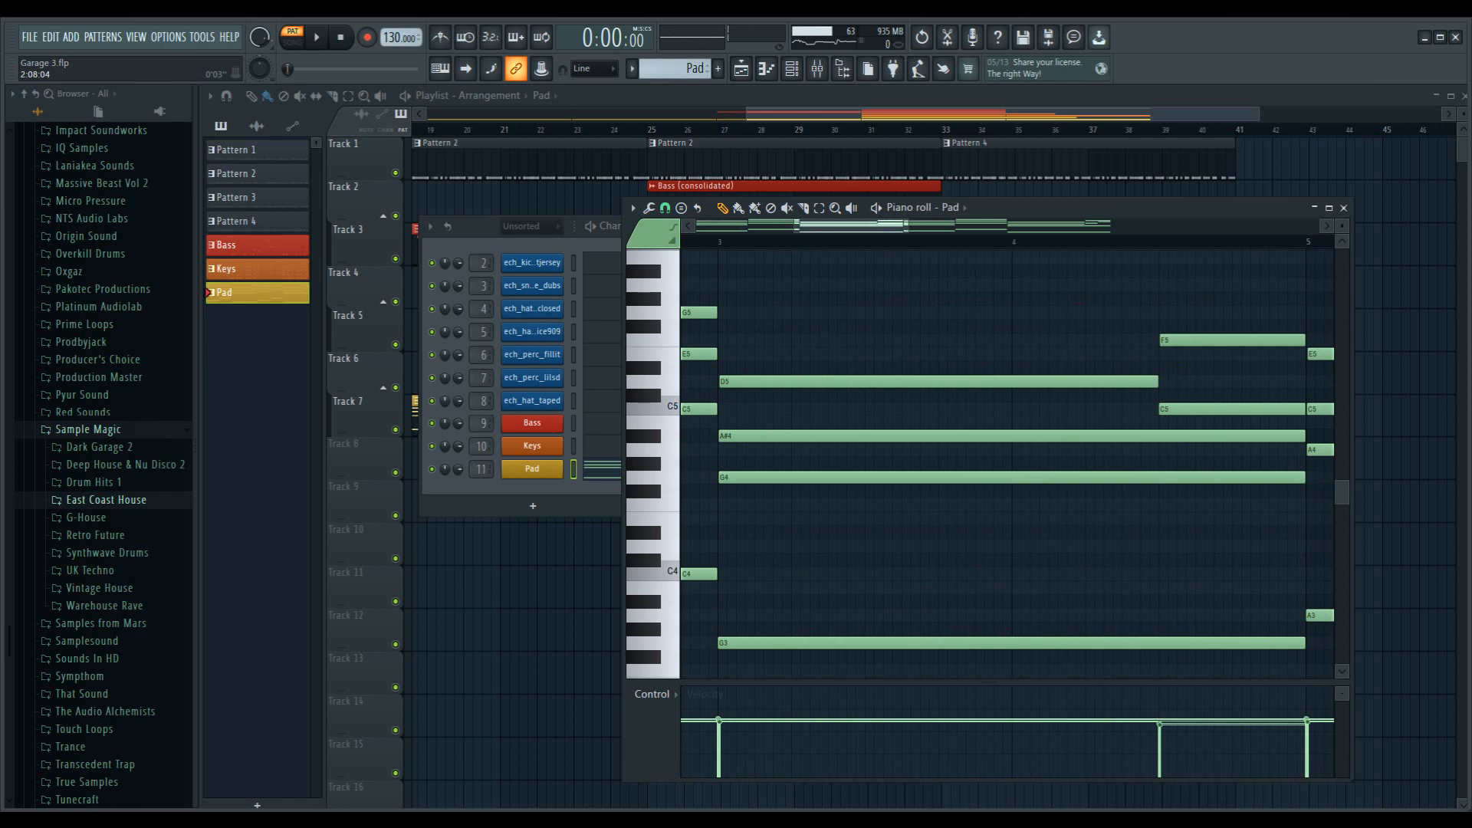
scroll(1009, 460, "right", 3)
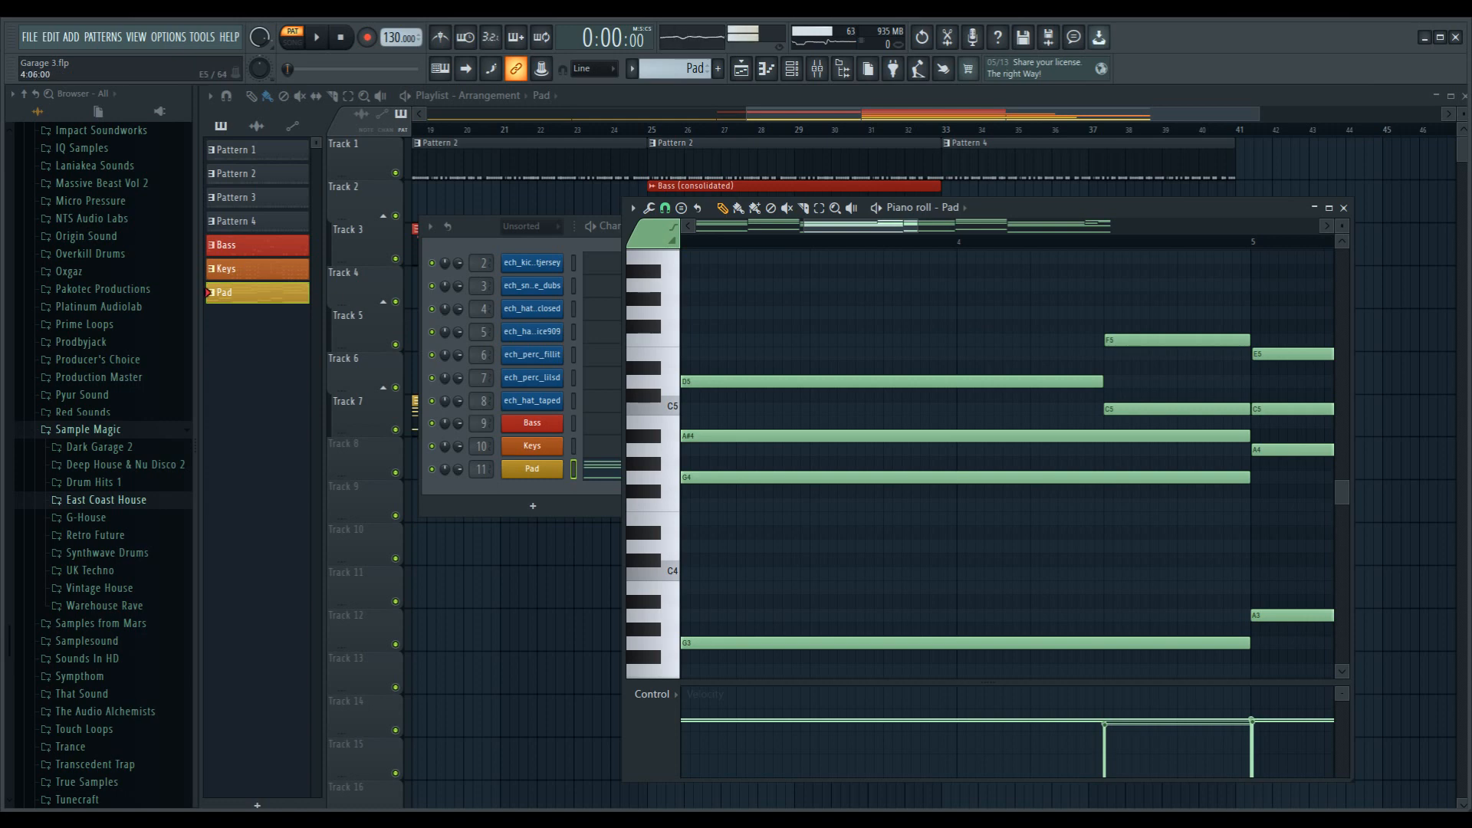
left_click(1327, 225)
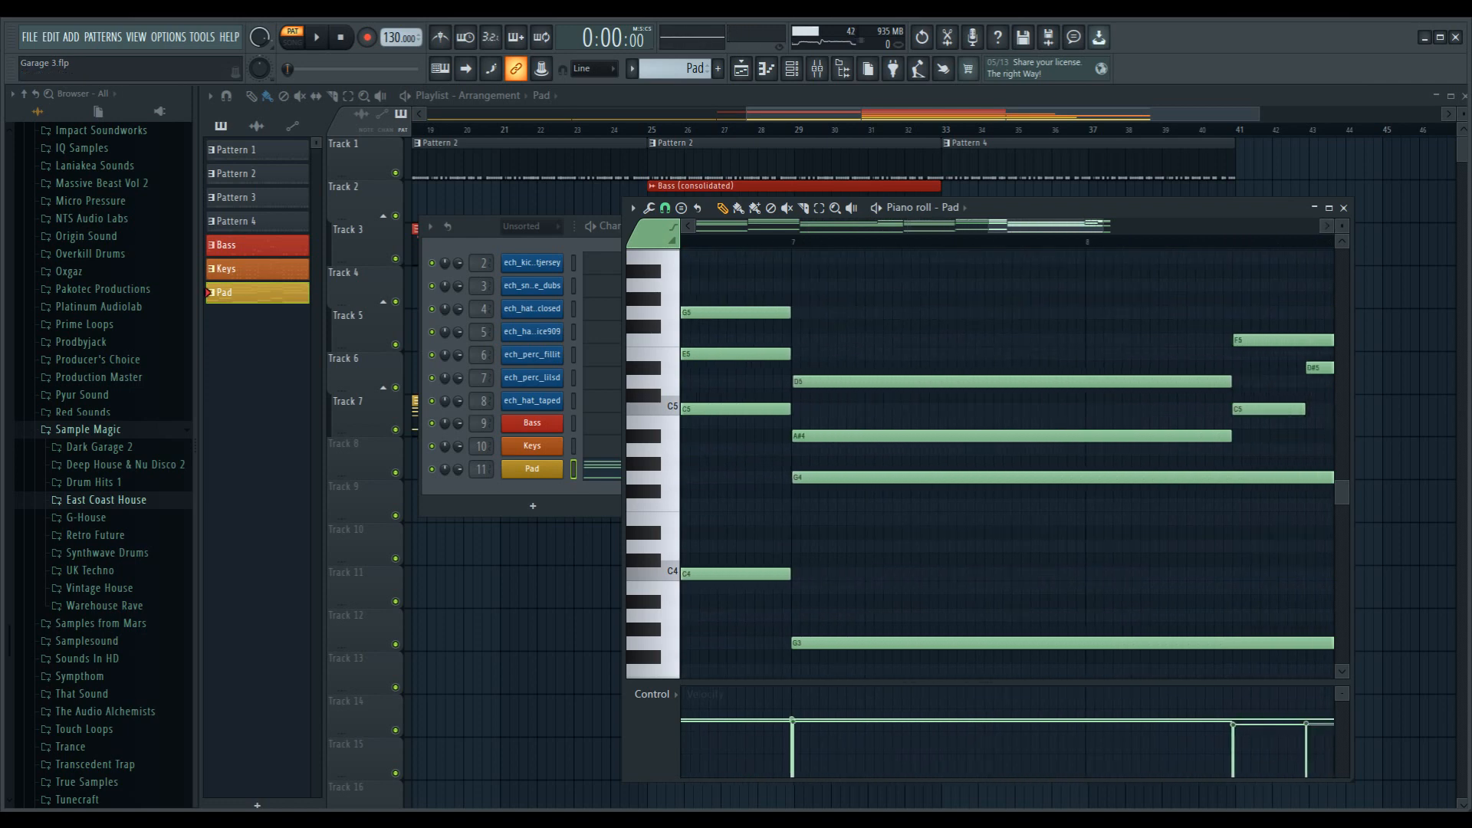
left_click(688, 225)
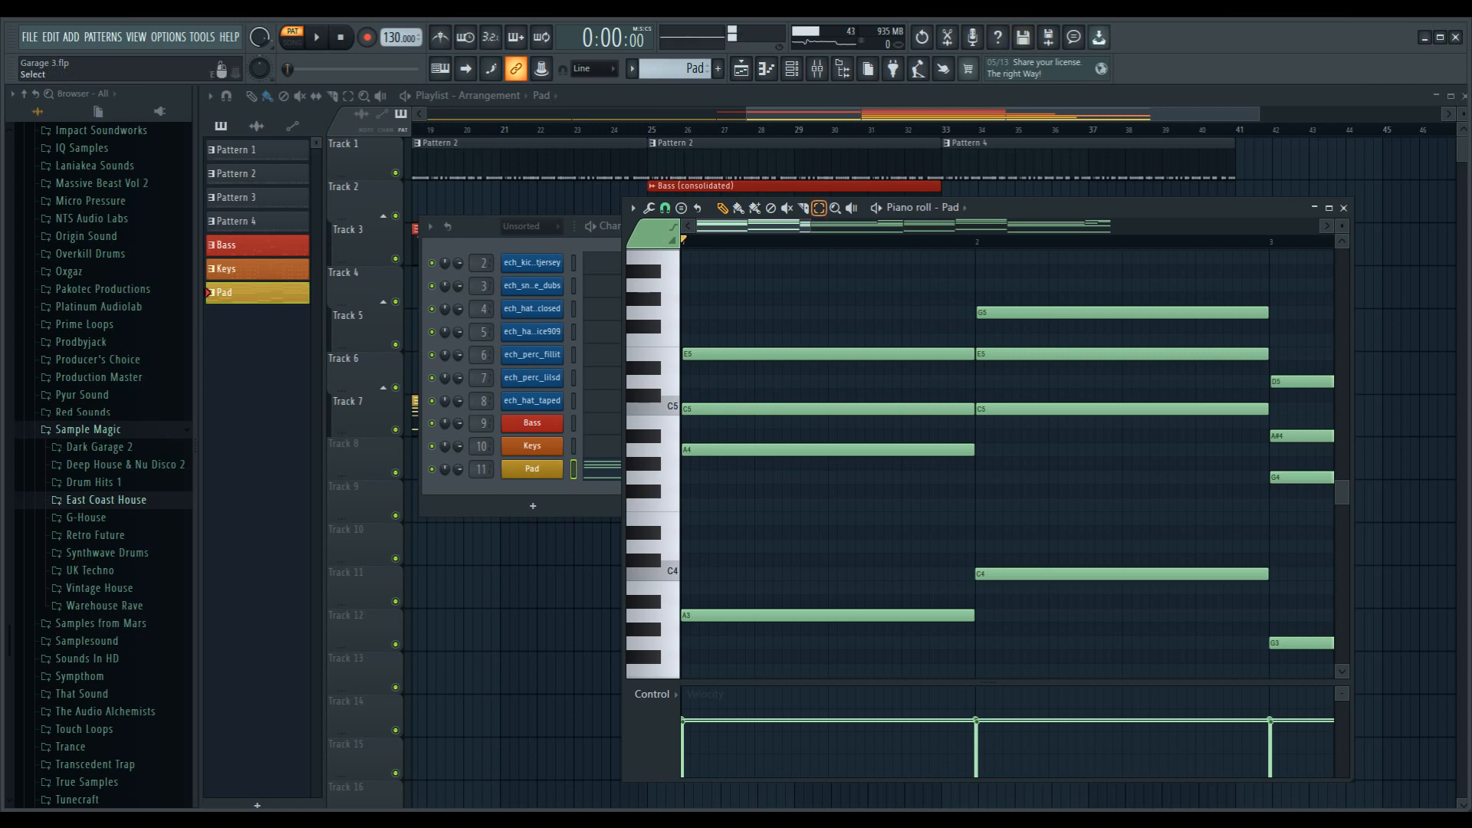
Play the whole Pad pattern, stop playback, and examine the chords from bar 4 onward
left_click(876, 208)
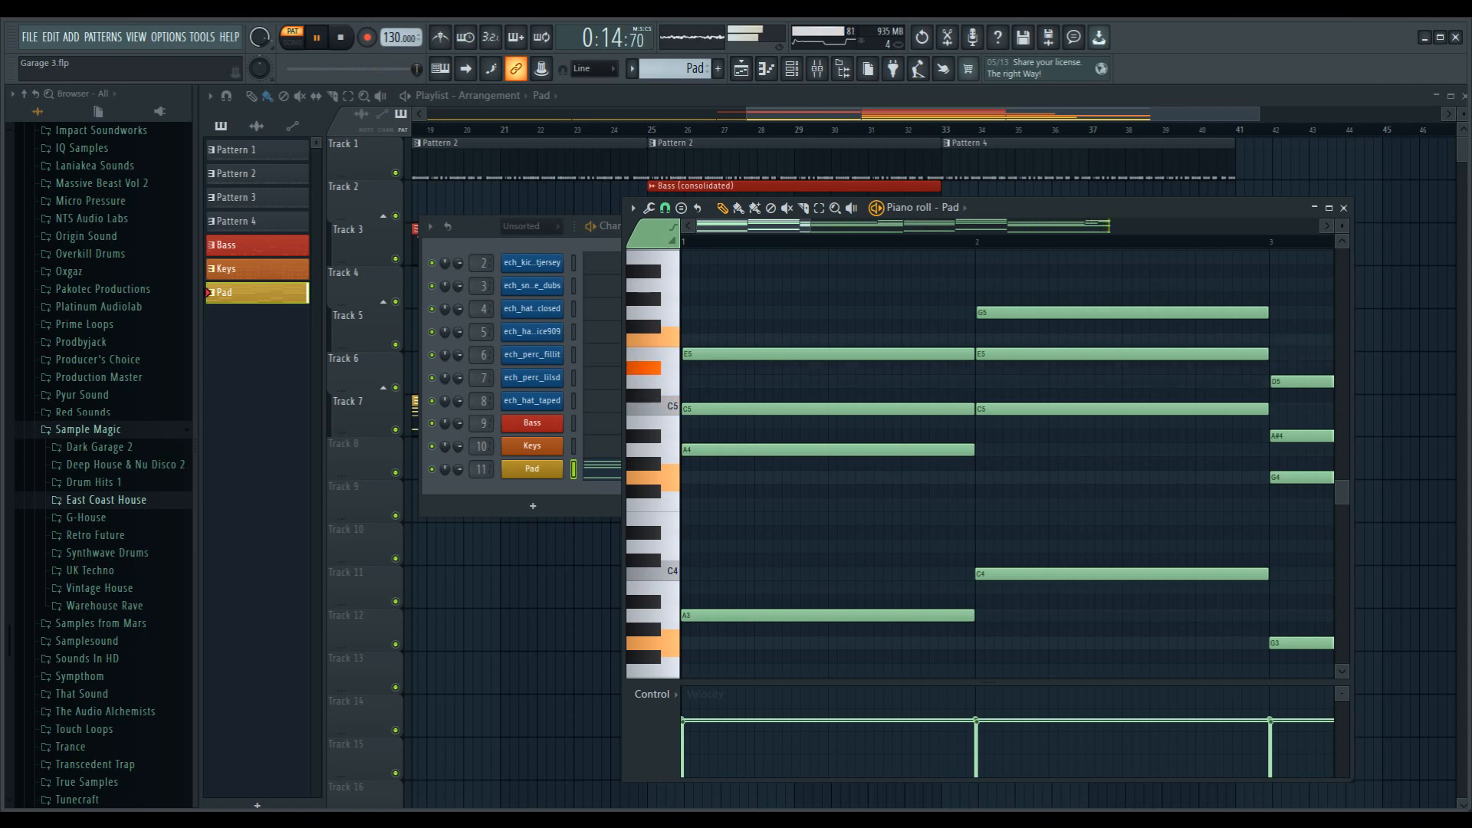
key("space")
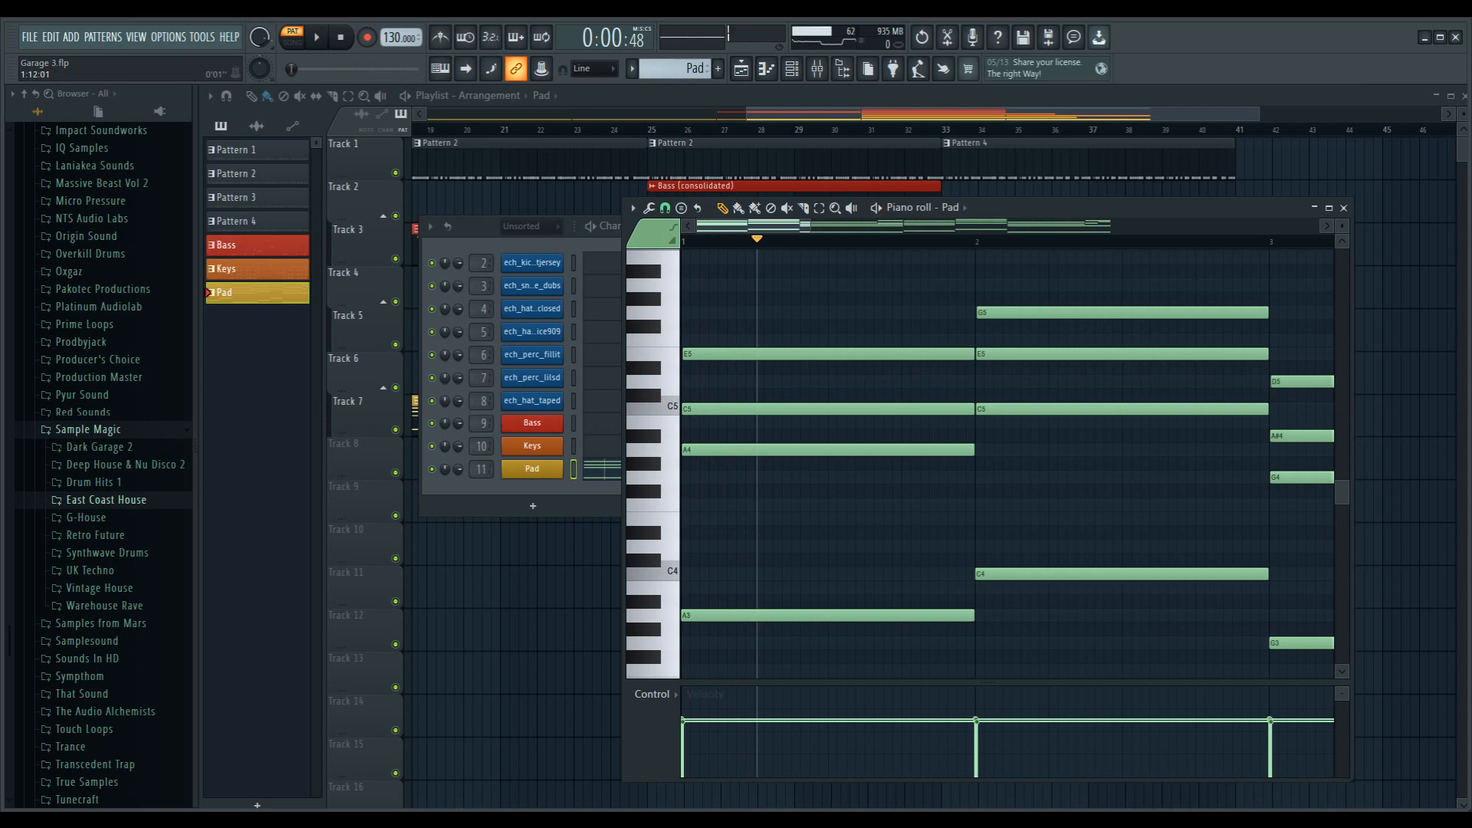
left_click(1327, 226)
left_click(1328, 226)
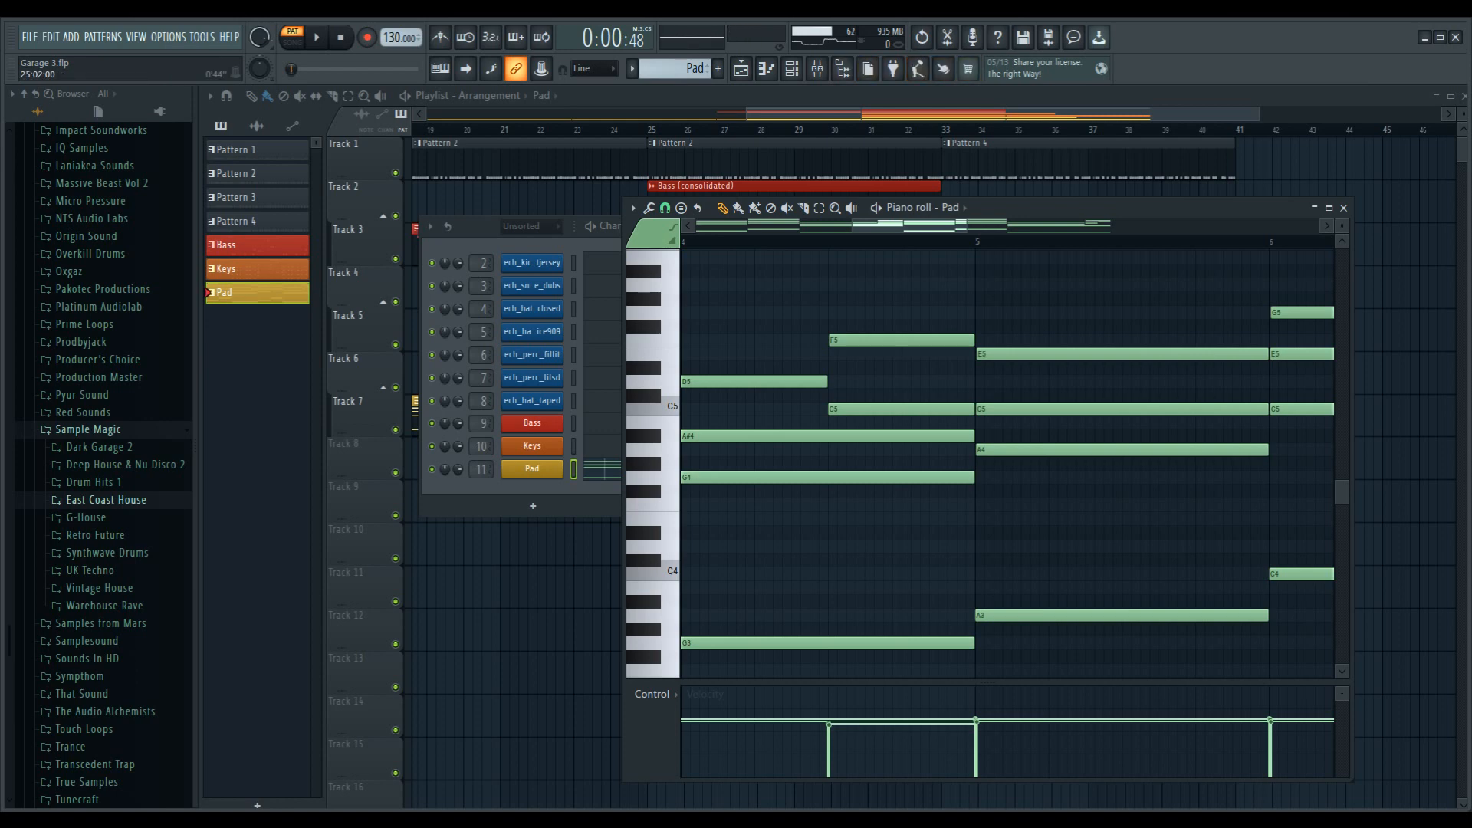
Switch to song mode with the playhead at bar 25 and play the arrangement into the Pattern 4 section
left_click(651, 129)
key("l")
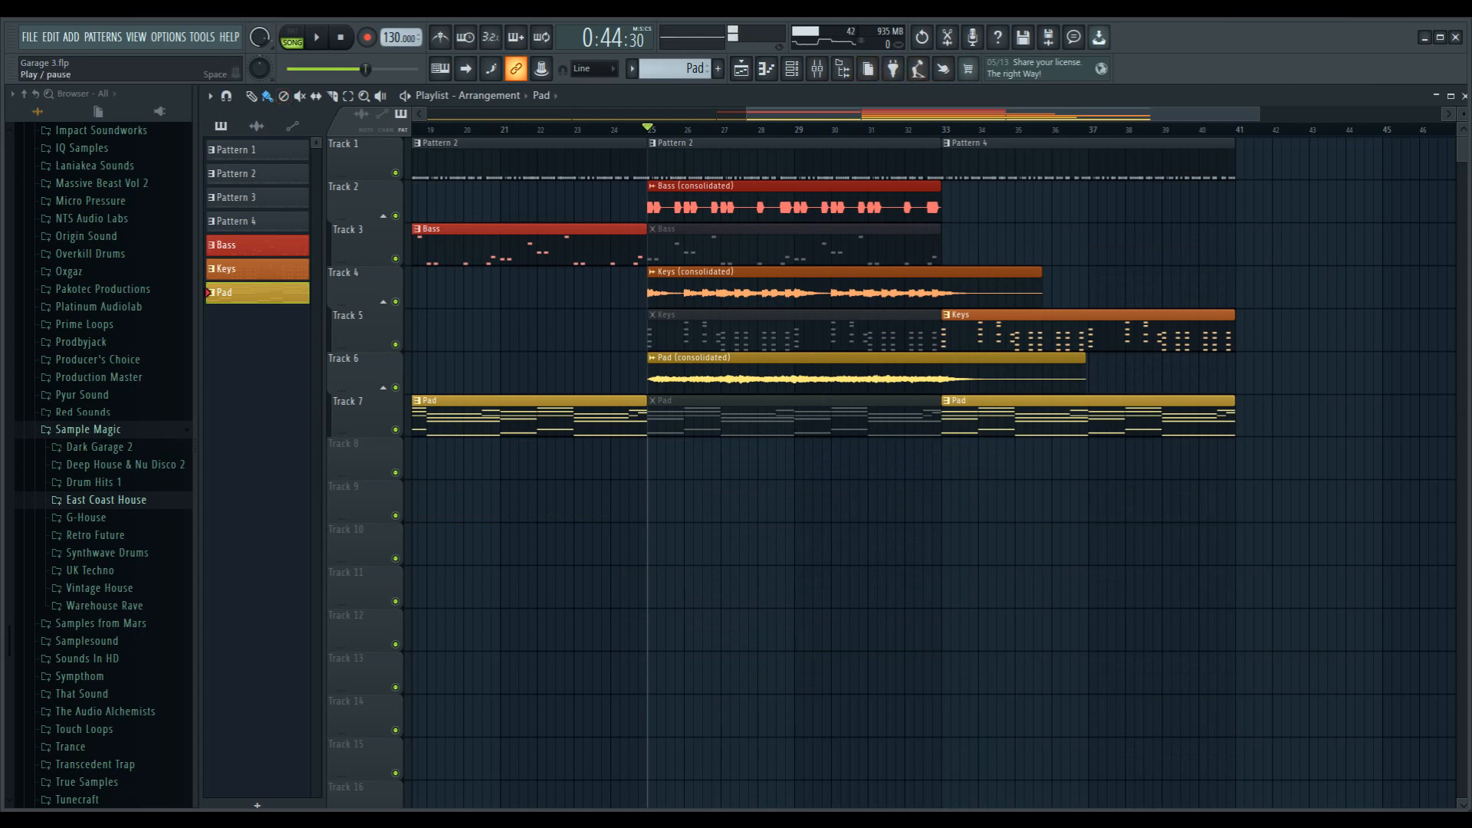
key("space")
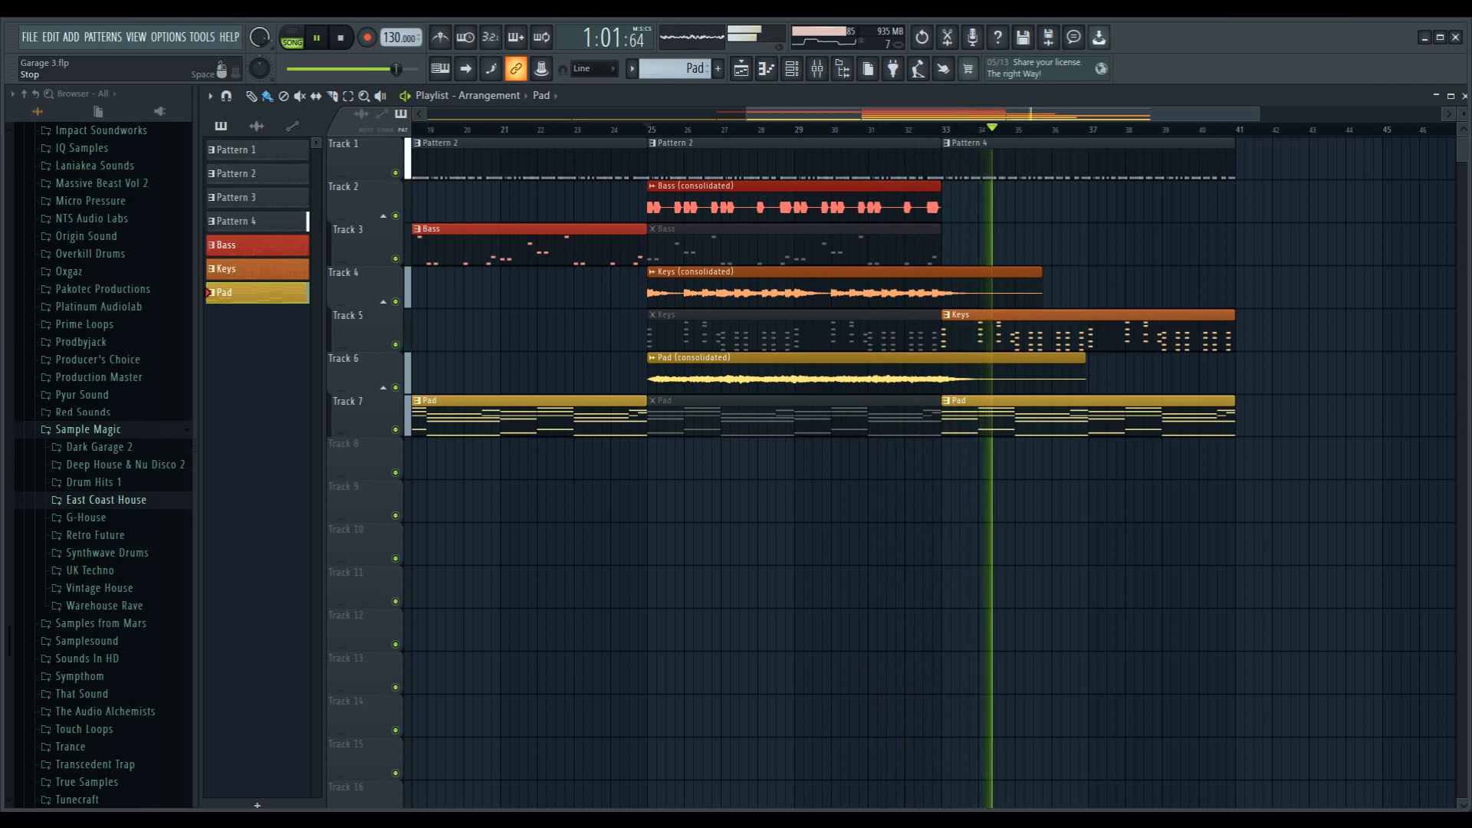
key("space")
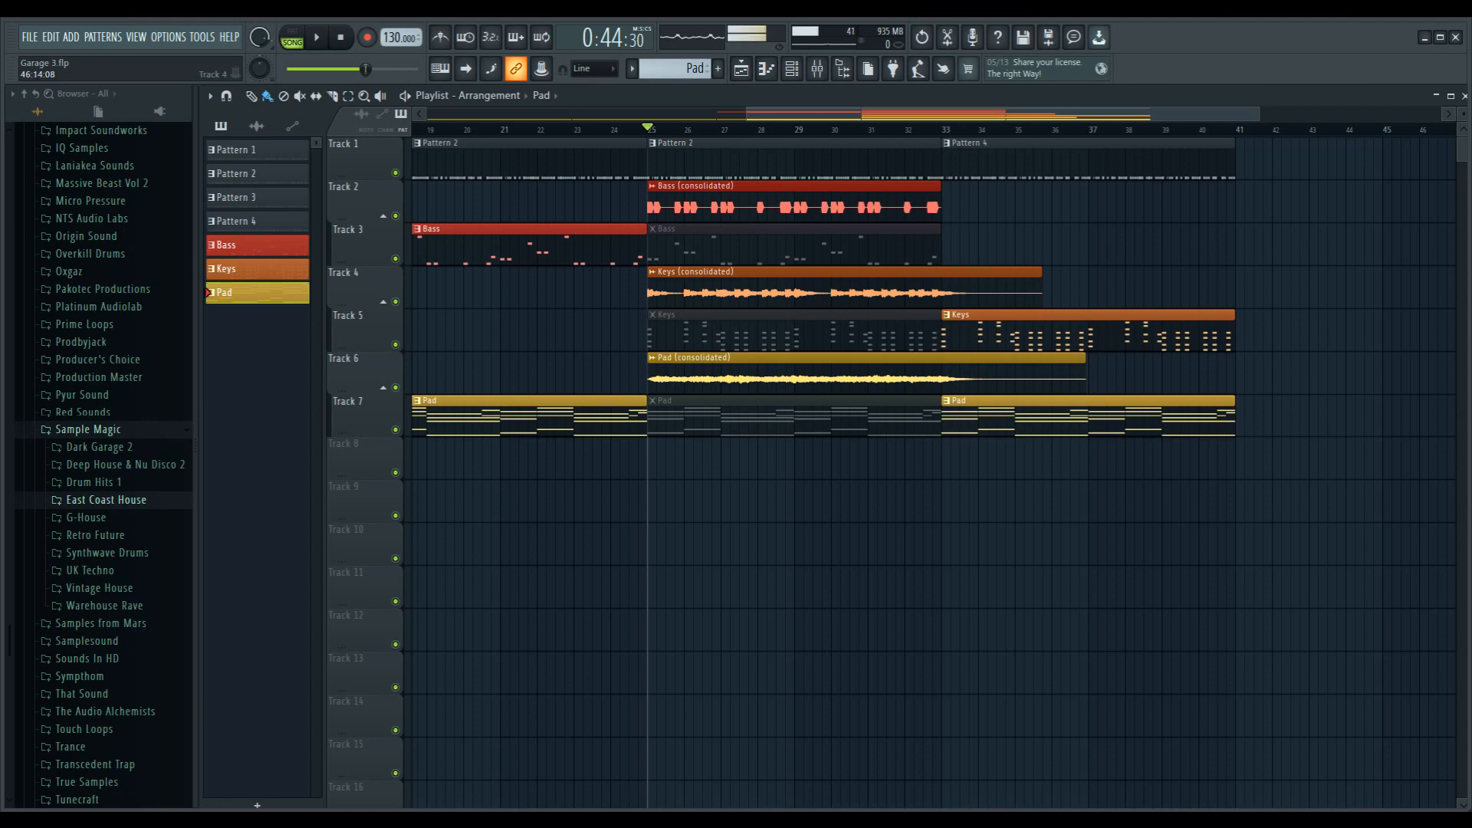
Switch to Spotify to view the New UK Garage playlist, and return to FL Studio
key("alt+Tab")
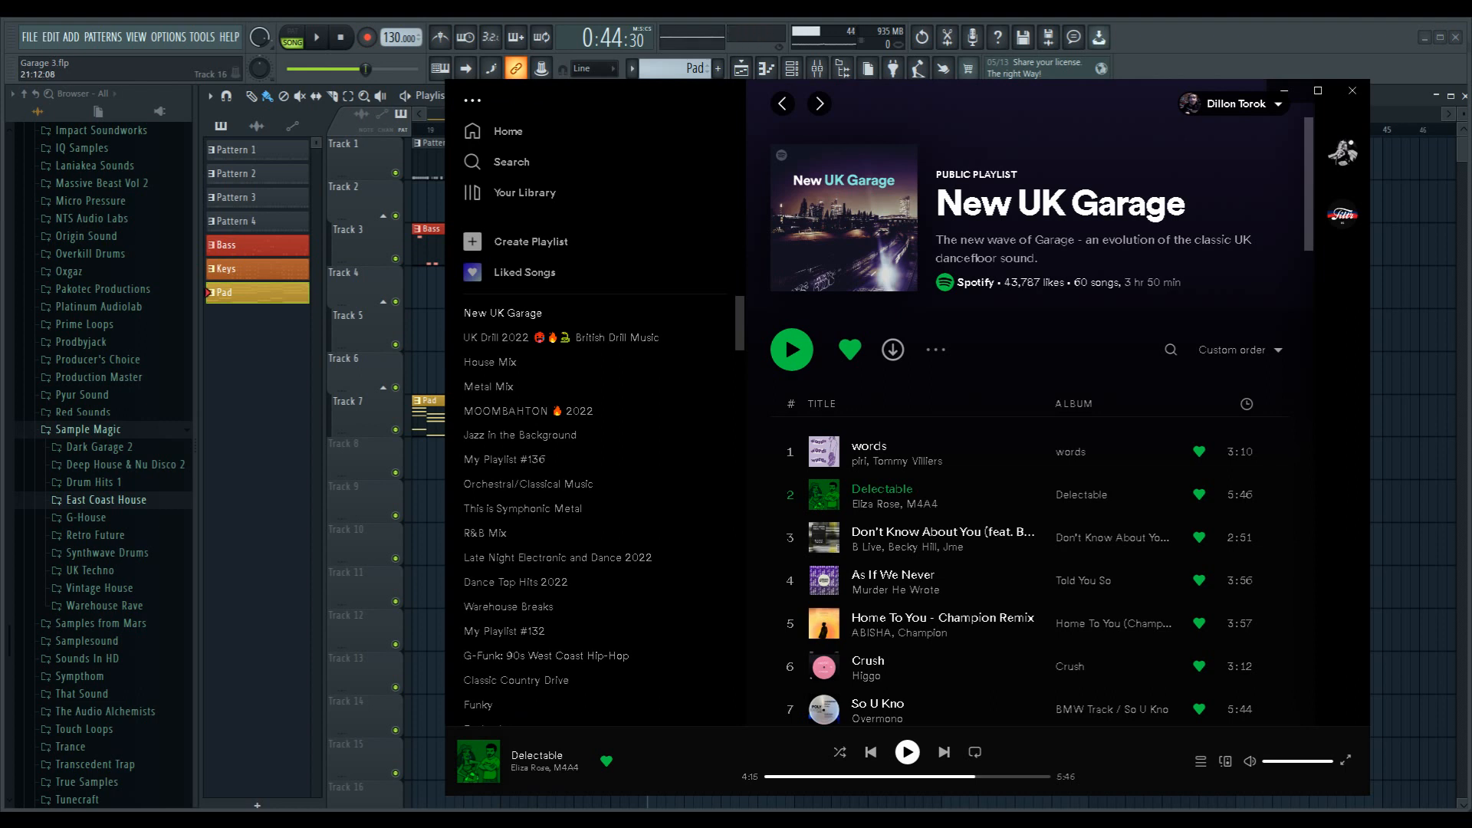
key("alt+Tab")
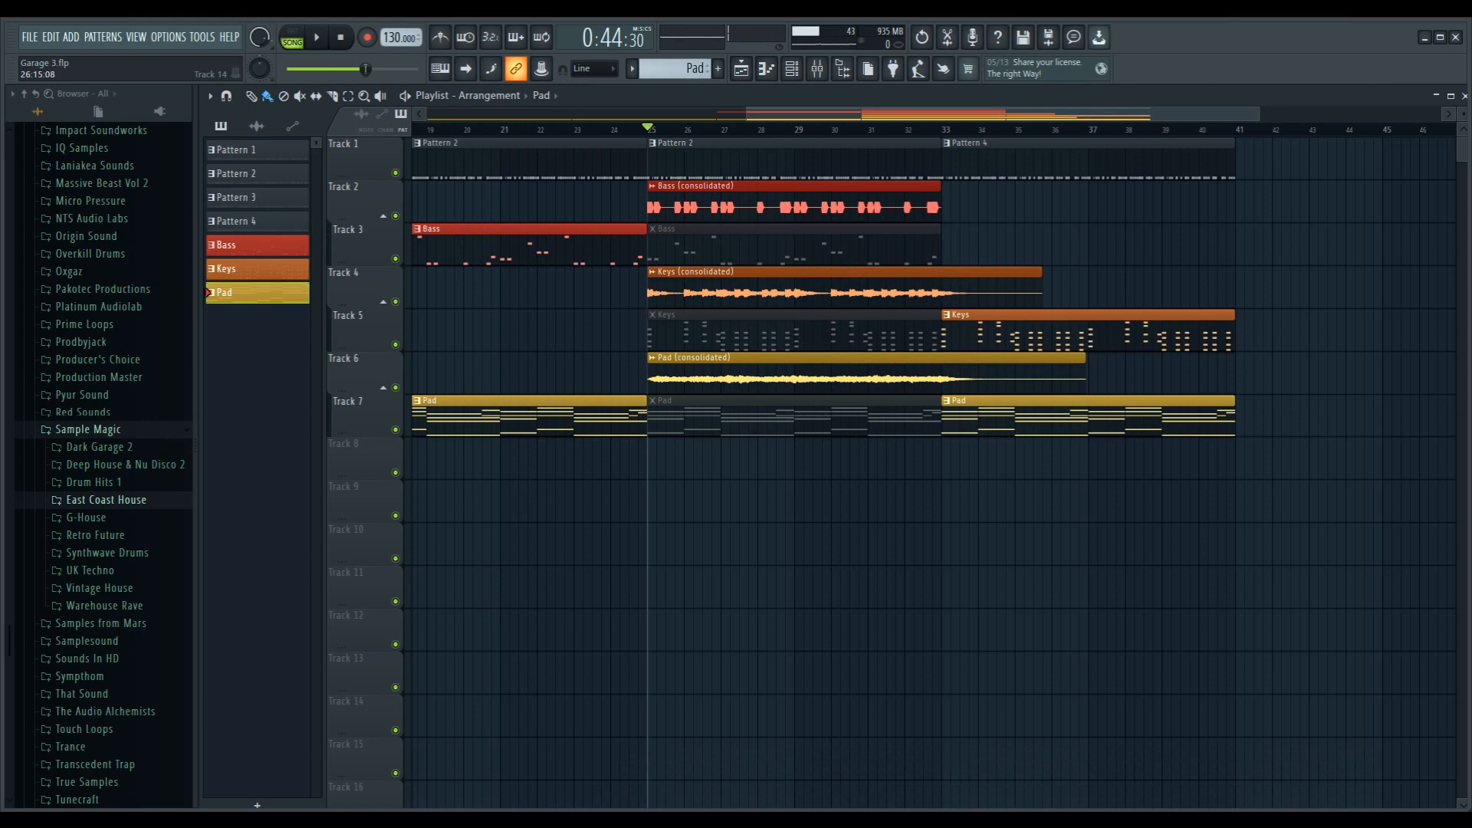
mouse_move(694, 819)
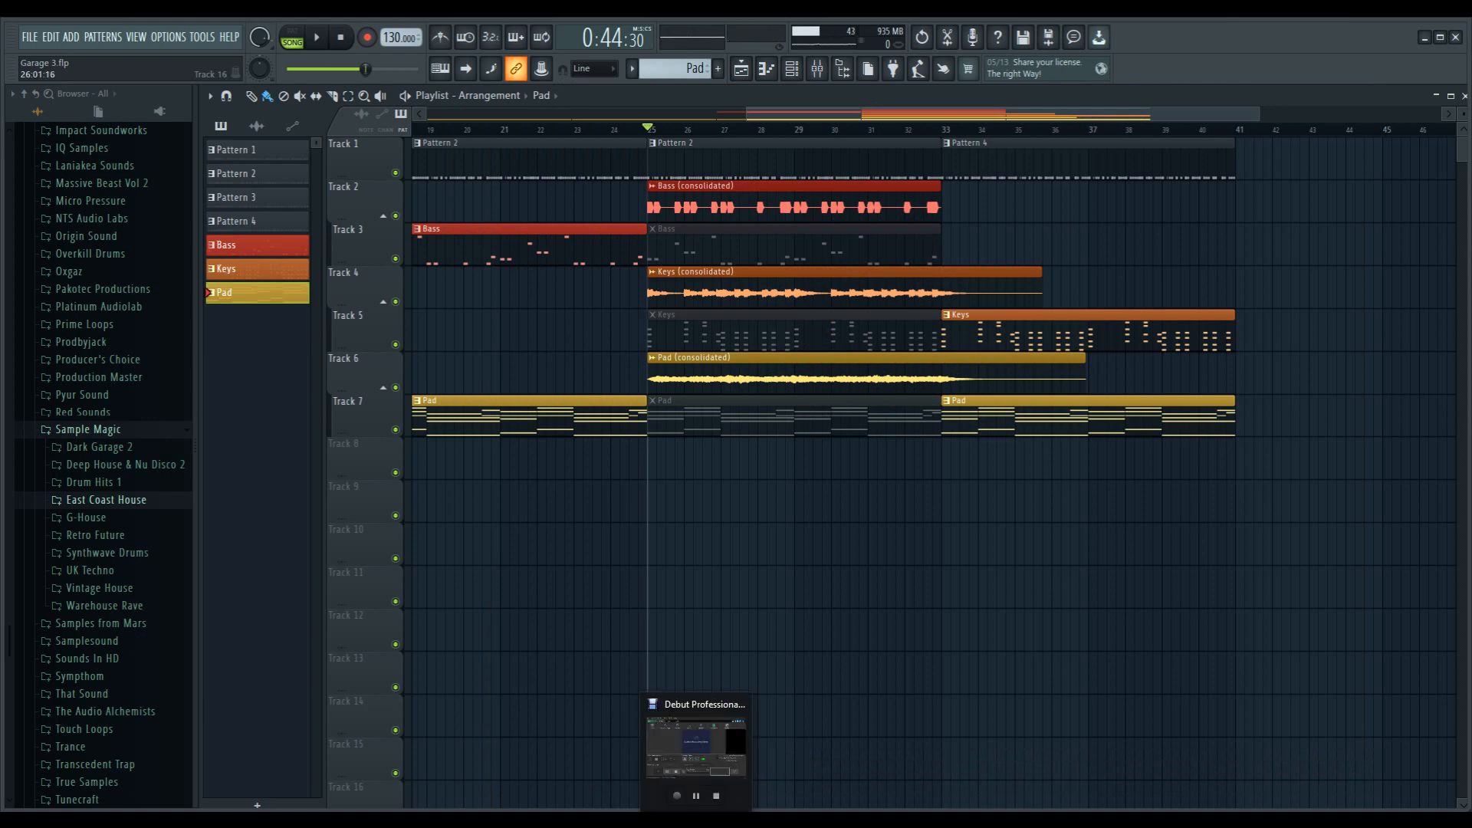